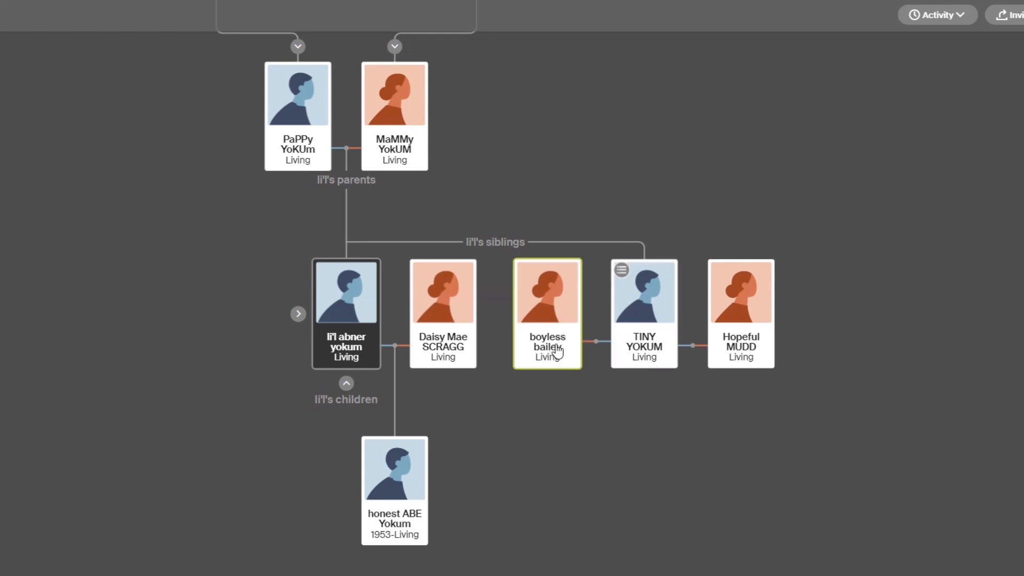
Open the quick edit form from the profile of the home person's brother and place the Fixit window beside the form.
{"action": "left_click", "coordinate": [635, 344]}
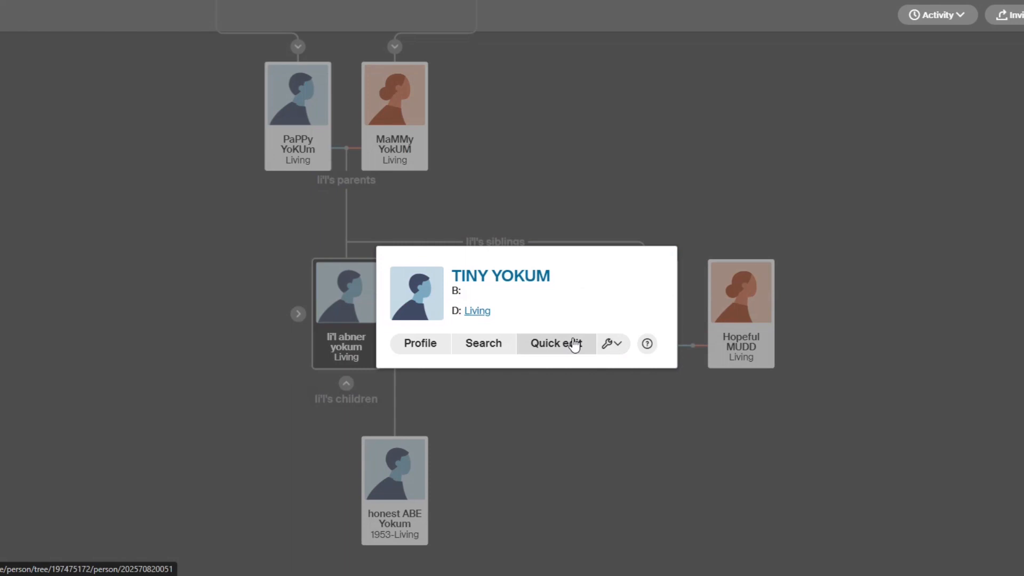
{"action": "left_click", "coordinate": [429, 348]}
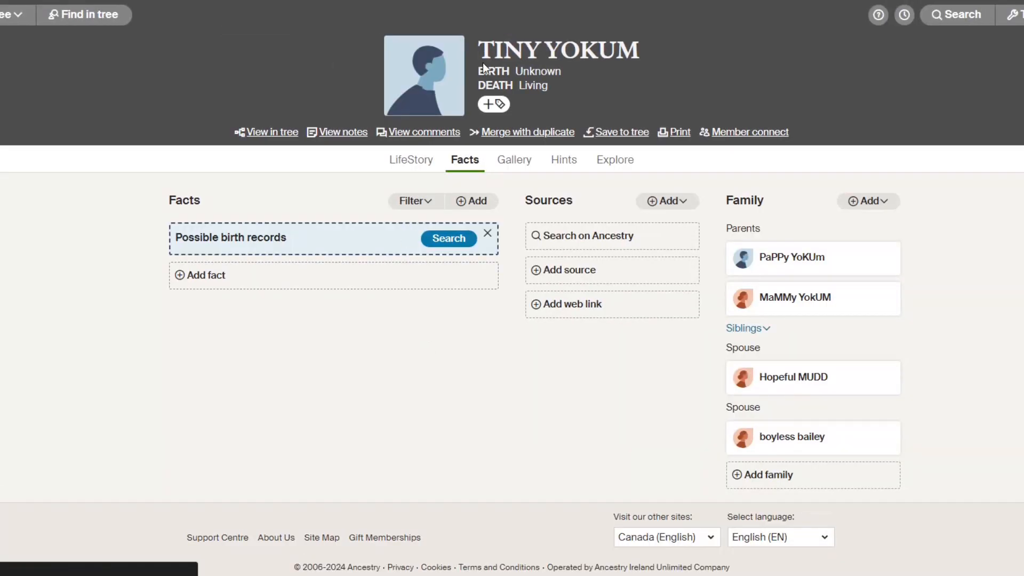
{"action": "left_click", "coordinate": [487, 56]}
{"action": "left_click_drag", "start_coordinate": [445, 287], "coordinate": [827, 146]}
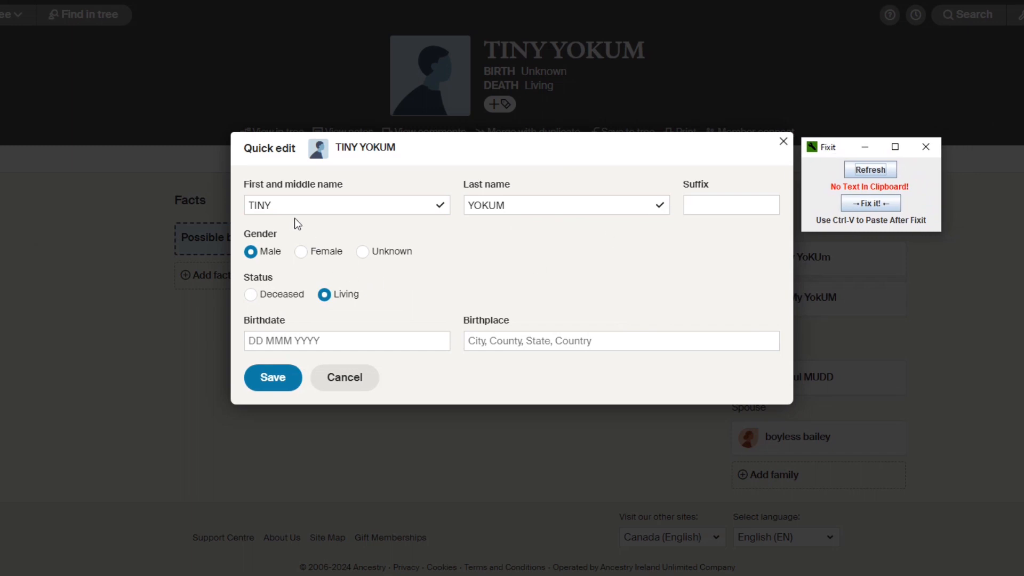
Copy the brother's all-caps first name, convert it to proper capitalization in Fixit, and paste it back into the first and middle name.
{"action": "left_click_drag", "start_coordinate": [288, 205], "coordinate": [244, 206]}
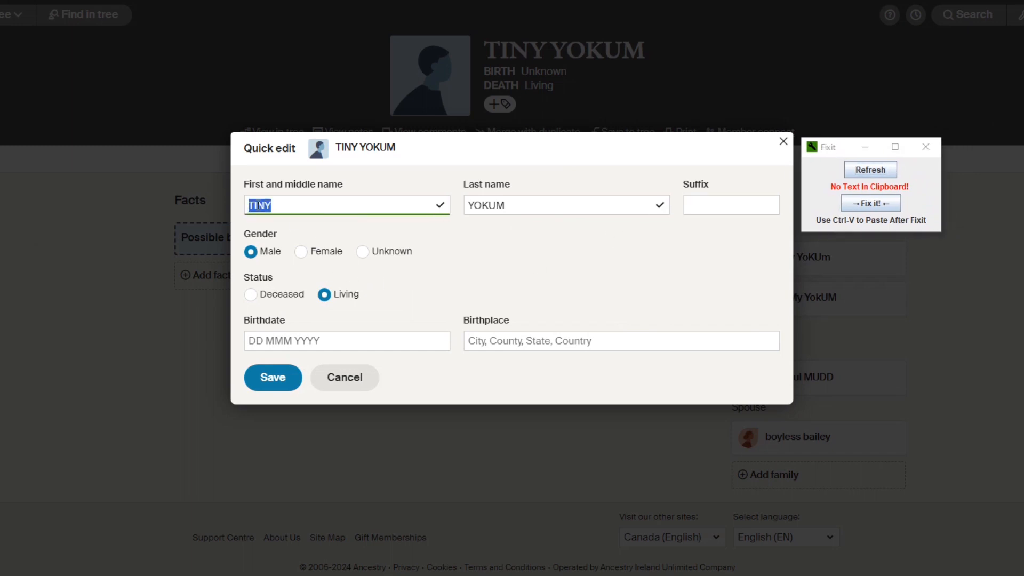
{"action": "right_click", "coordinate": [258, 205]}
{"action": "left_click", "coordinate": [299, 267]}
{"action": "left_click", "coordinate": [873, 170]}
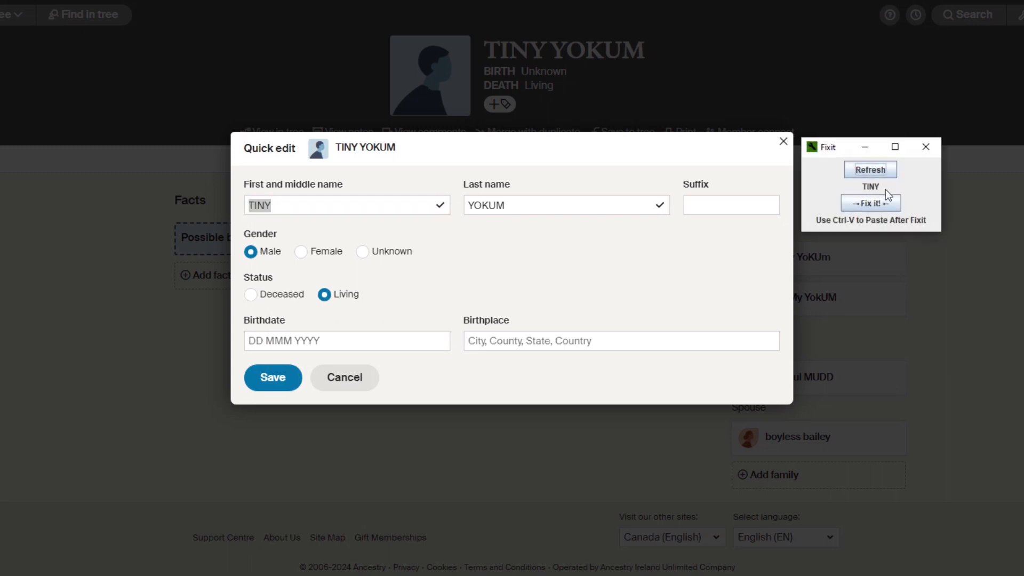
{"action": "left_click", "coordinate": [879, 208]}
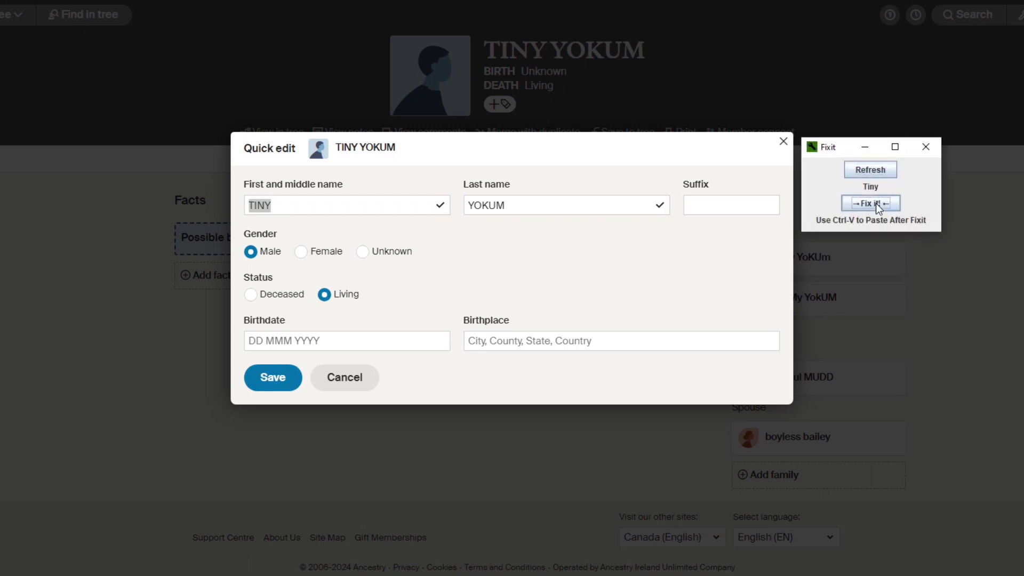
{"action": "right_click", "coordinate": [266, 208]}
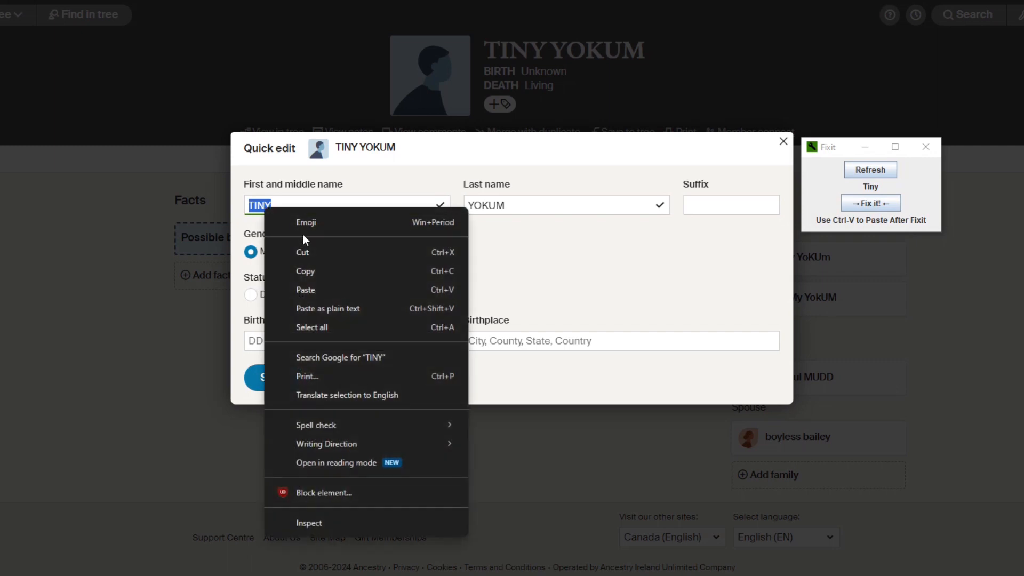
{"action": "left_click", "coordinate": [312, 290]}
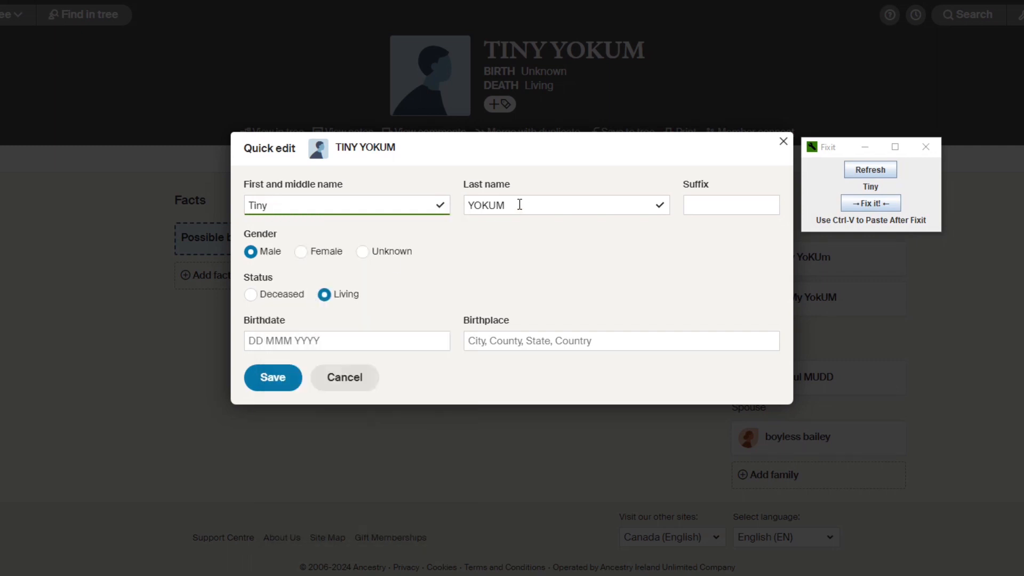
Copy the brother's all-caps last name and convert it to proper capitalization in Fixit.
{"action": "left_click_drag", "start_coordinate": [520, 205], "coordinate": [462, 206]}
{"action": "right_click", "coordinate": [482, 206]}
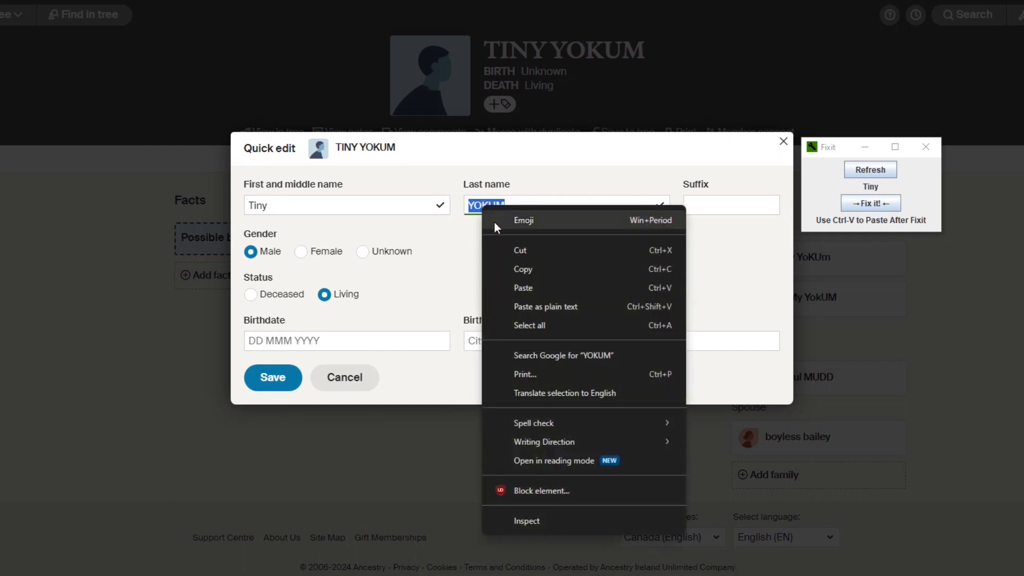
{"action": "left_click", "coordinate": [521, 270]}
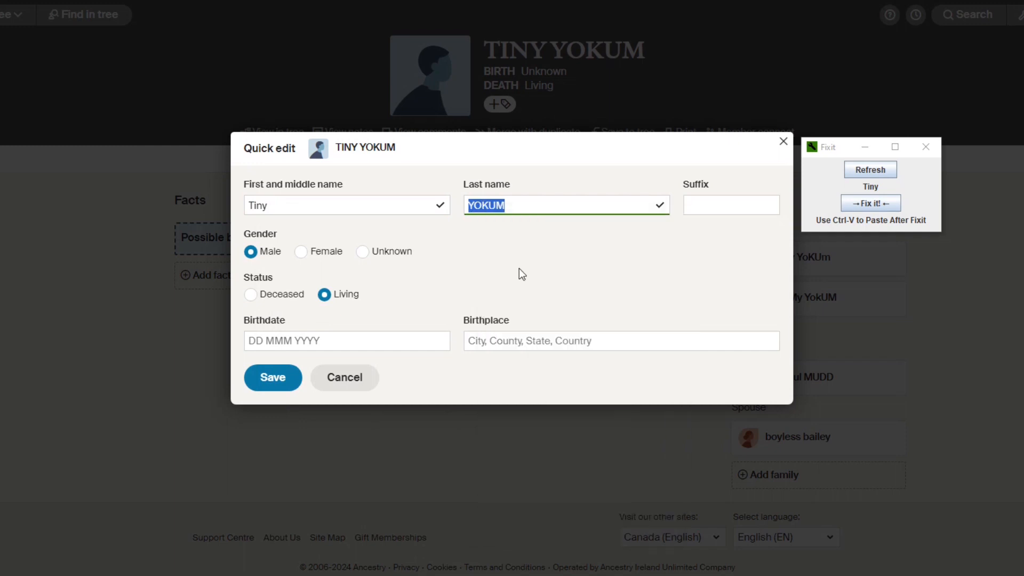
{"action": "left_click", "coordinate": [870, 169]}
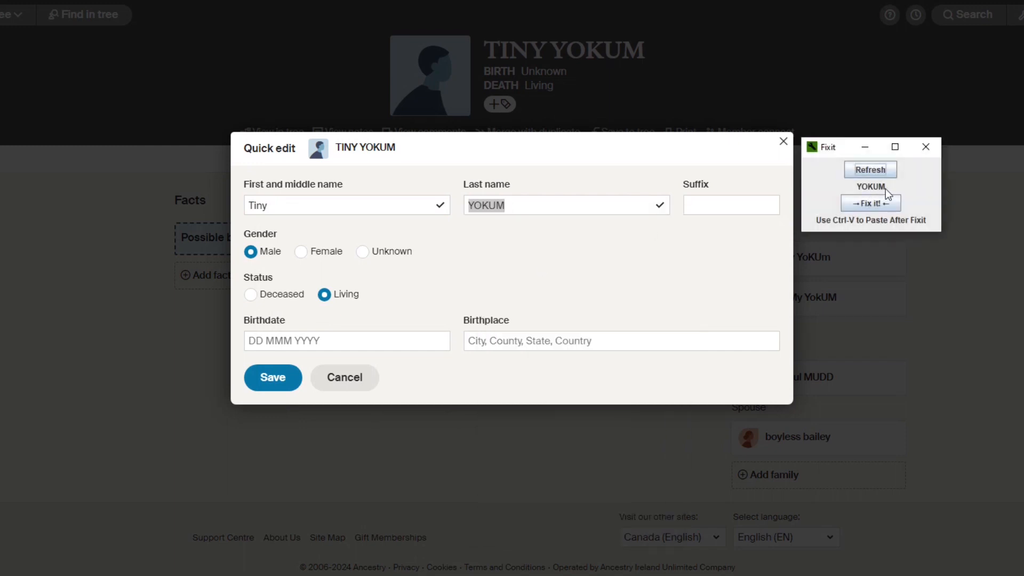
{"action": "left_click", "coordinate": [875, 205]}
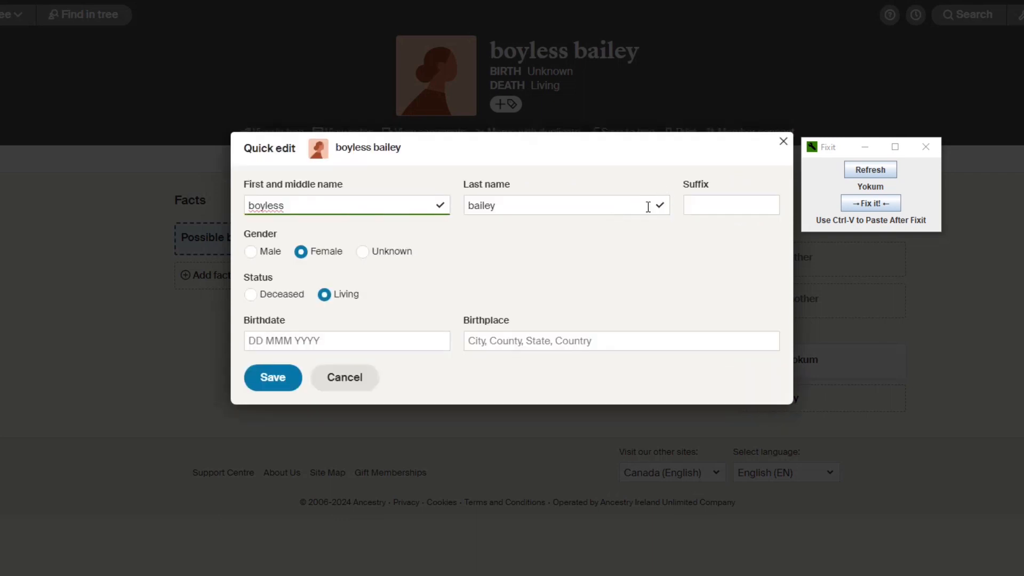
Replace the lowercase first name of the brother's first spouse with the version capitalized by Fixit, and save the profile.
{"action": "left_click_drag", "start_coordinate": [301, 209], "coordinate": [234, 209]}
{"action": "right_click", "coordinate": [253, 206]}
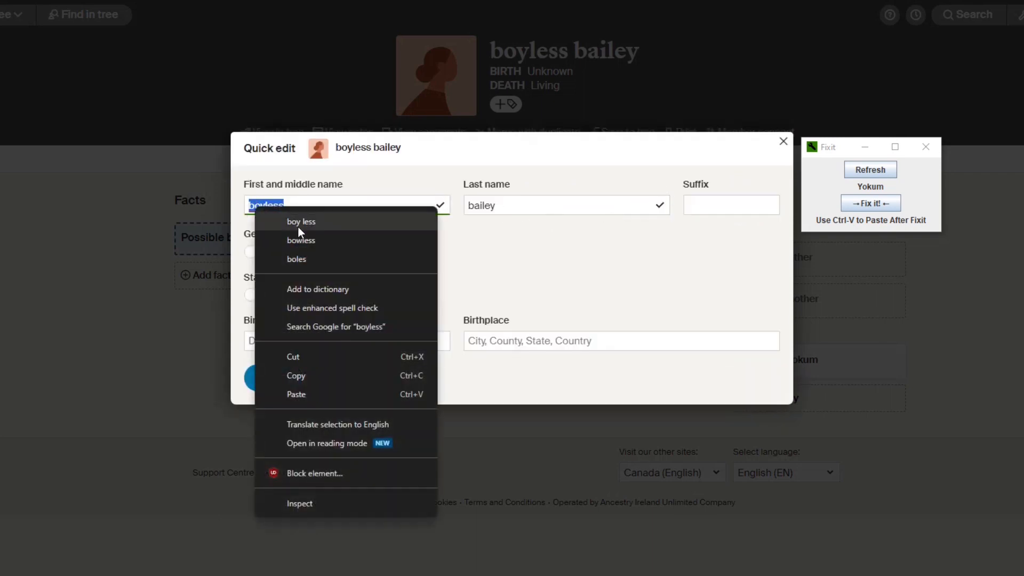
{"action": "left_click", "coordinate": [305, 372]}
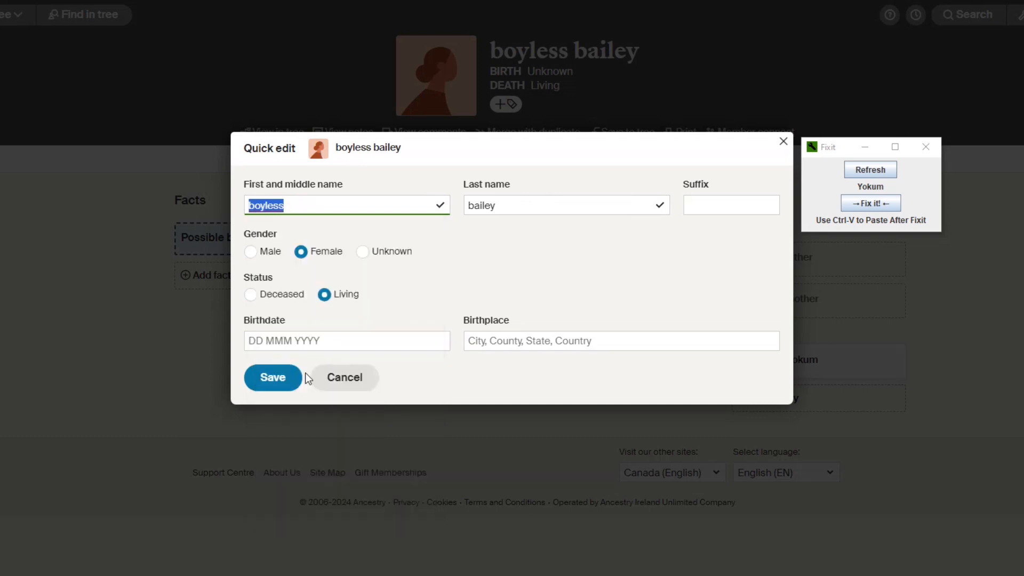
{"action": "left_click", "coordinate": [870, 171]}
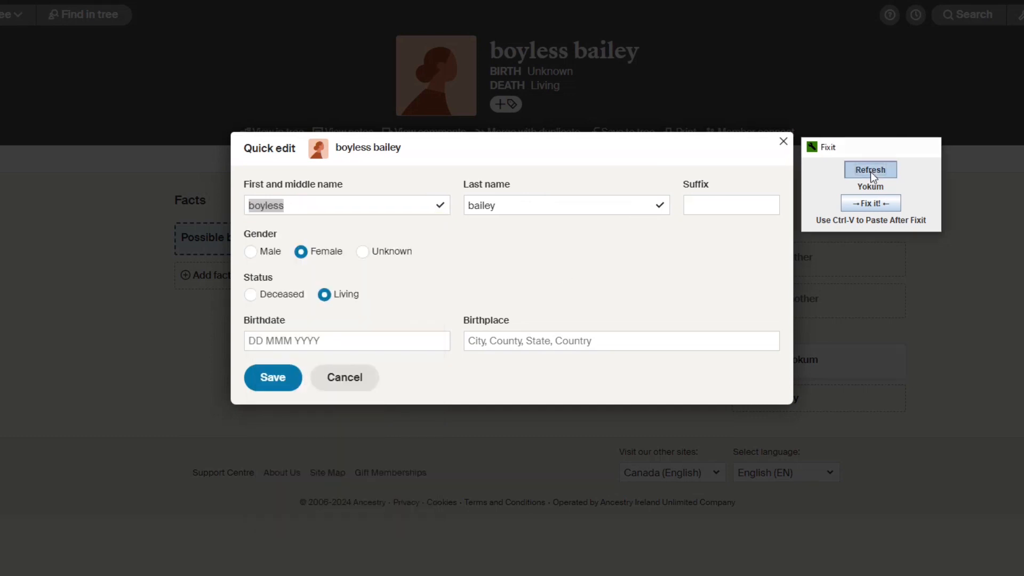
{"action": "left_click", "coordinate": [868, 204]}
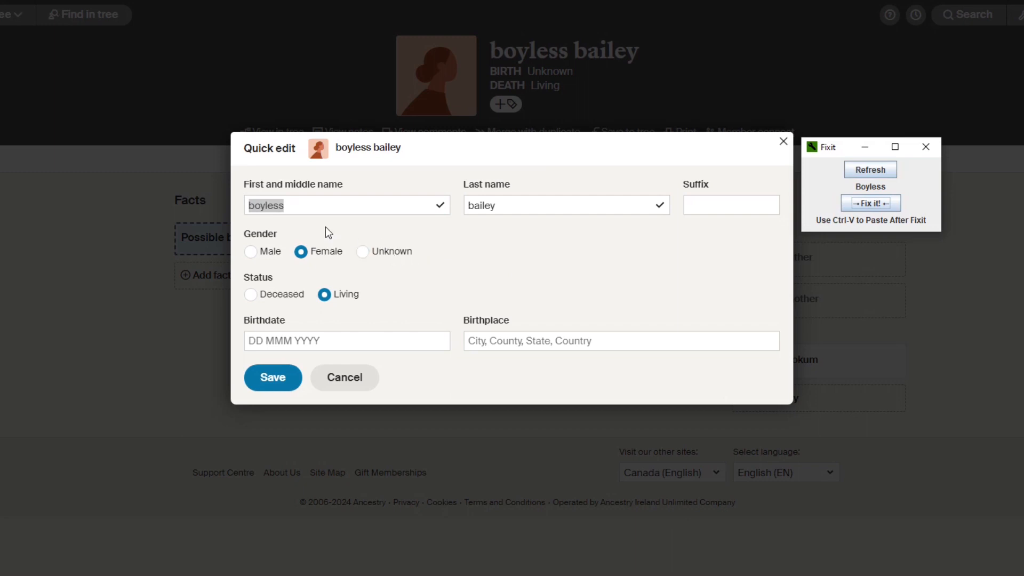
{"action": "right_click", "coordinate": [270, 204]}
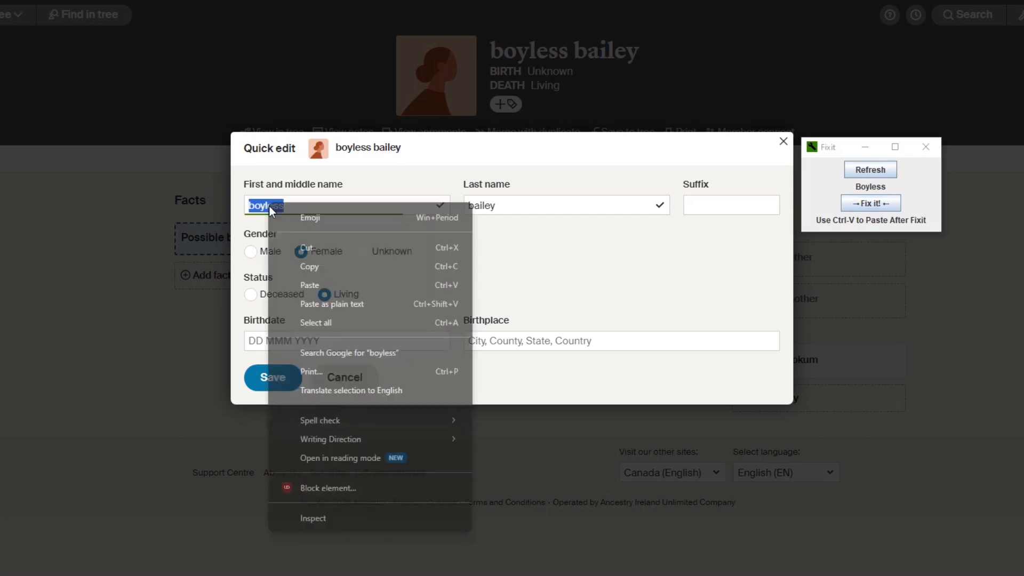
{"action": "left_click", "coordinate": [320, 283]}
{"action": "left_click", "coordinate": [269, 377]}
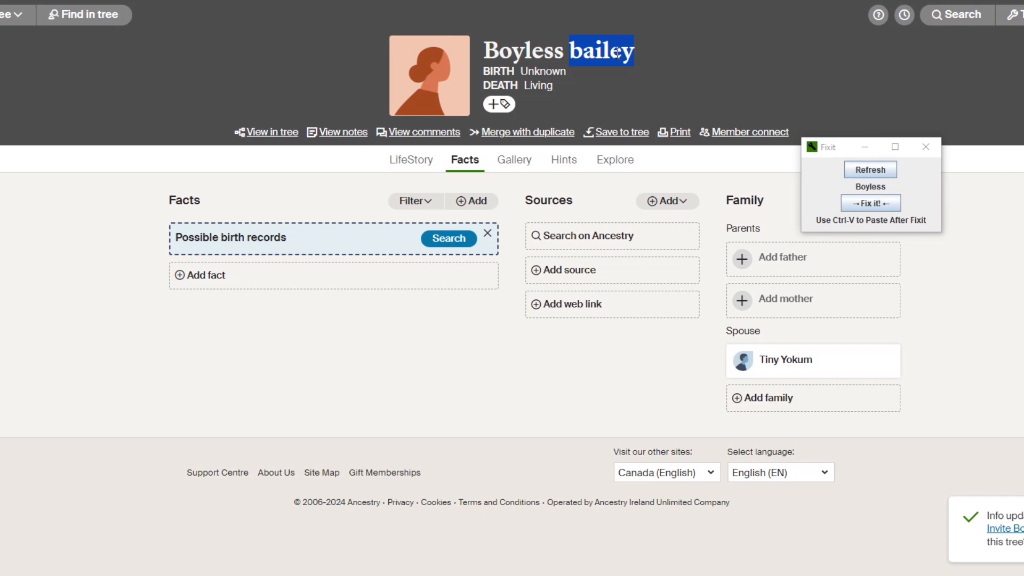
Capitalize the same spouse's lowercase last name with Fixit, paste it into her quick edit form, and save.
{"action": "right_click", "coordinate": [632, 73]}
{"action": "left_click", "coordinate": [666, 72]}
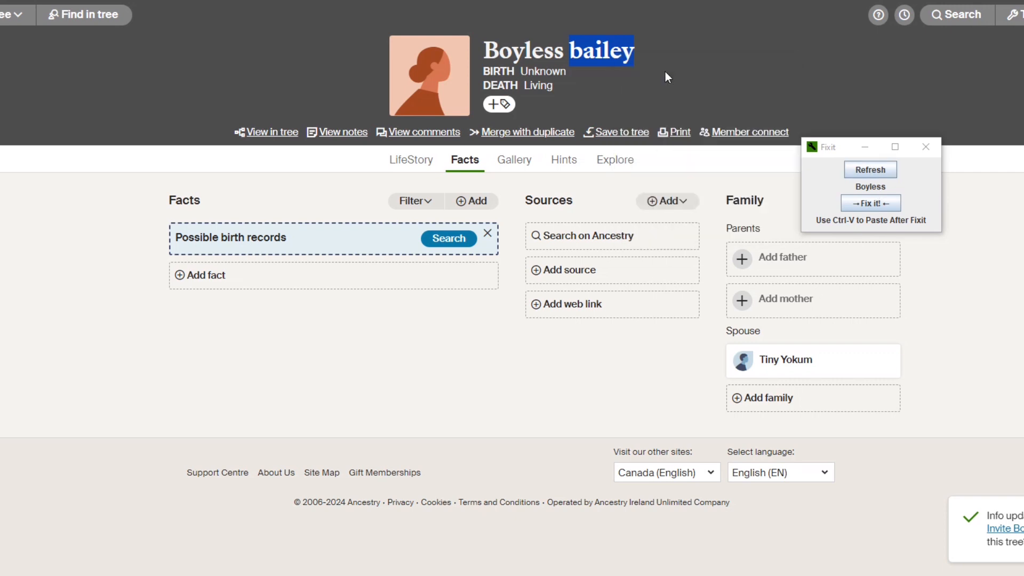
{"action": "left_click", "coordinate": [868, 205]}
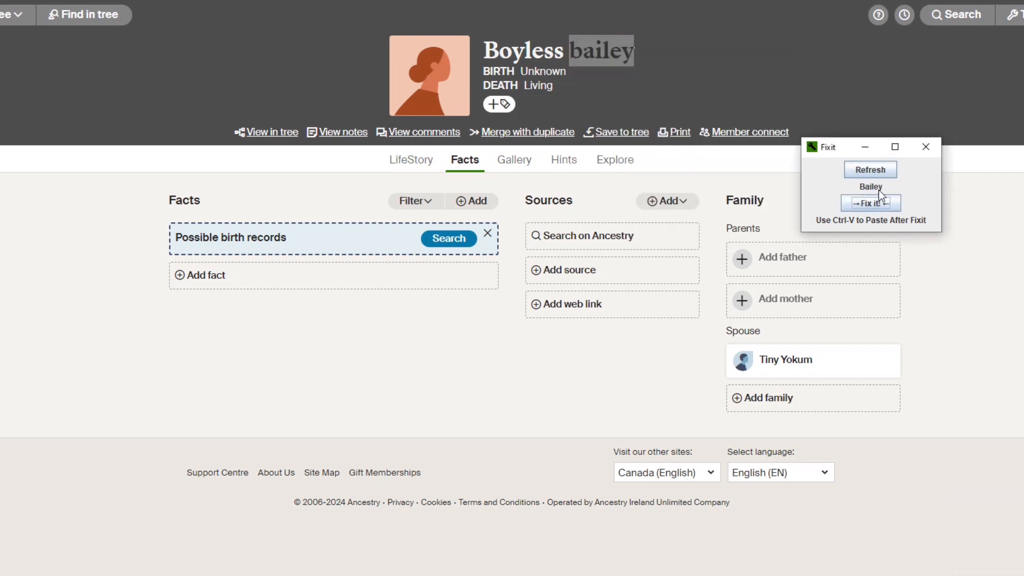
{"action": "left_click", "coordinate": [1023, 15]}
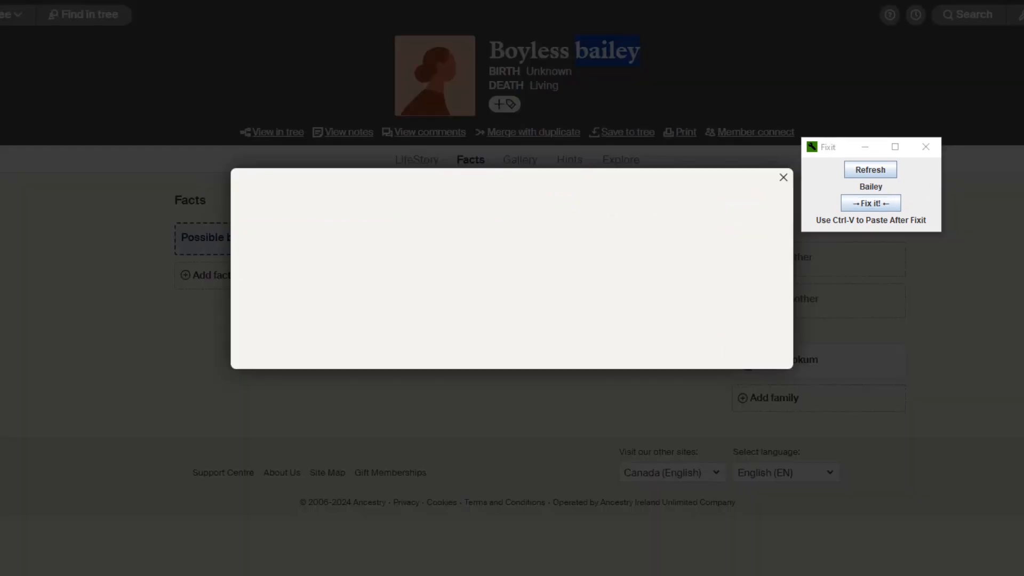
{"action": "left_click_drag", "start_coordinate": [504, 205], "coordinate": [470, 205]}
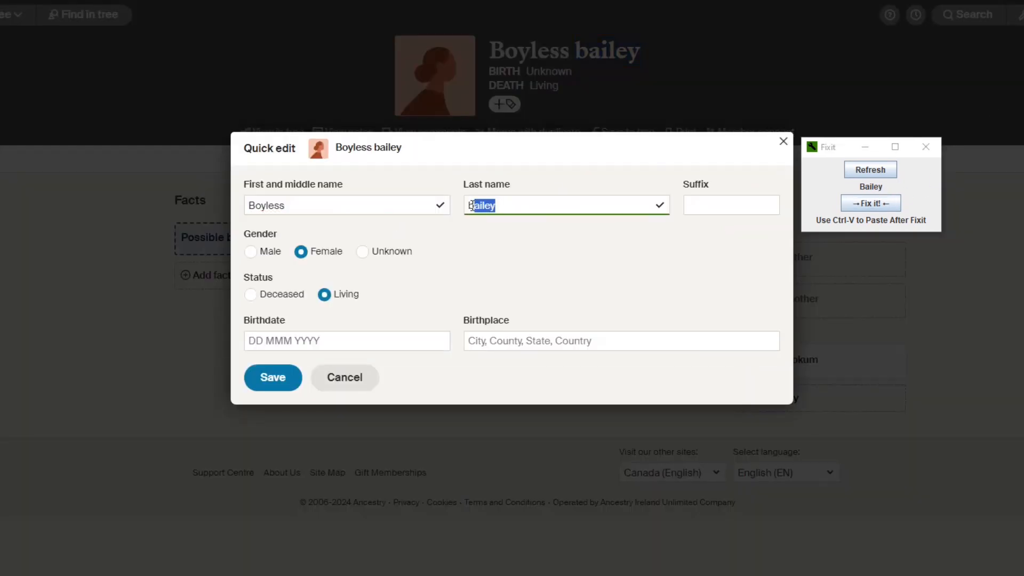
{"action": "right_click", "coordinate": [471, 204]}
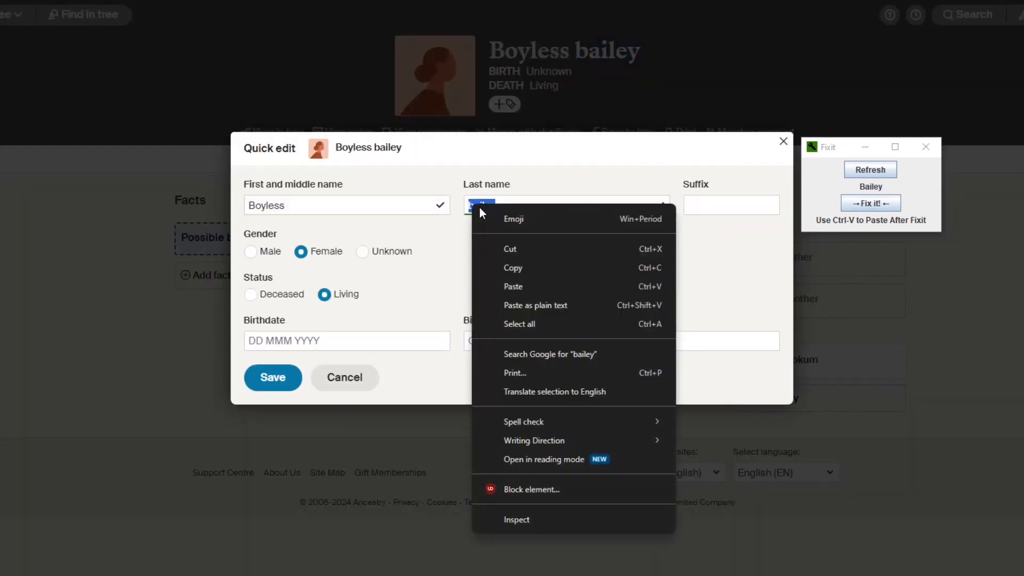
{"action": "left_click", "coordinate": [513, 286]}
{"action": "left_click", "coordinate": [289, 379]}
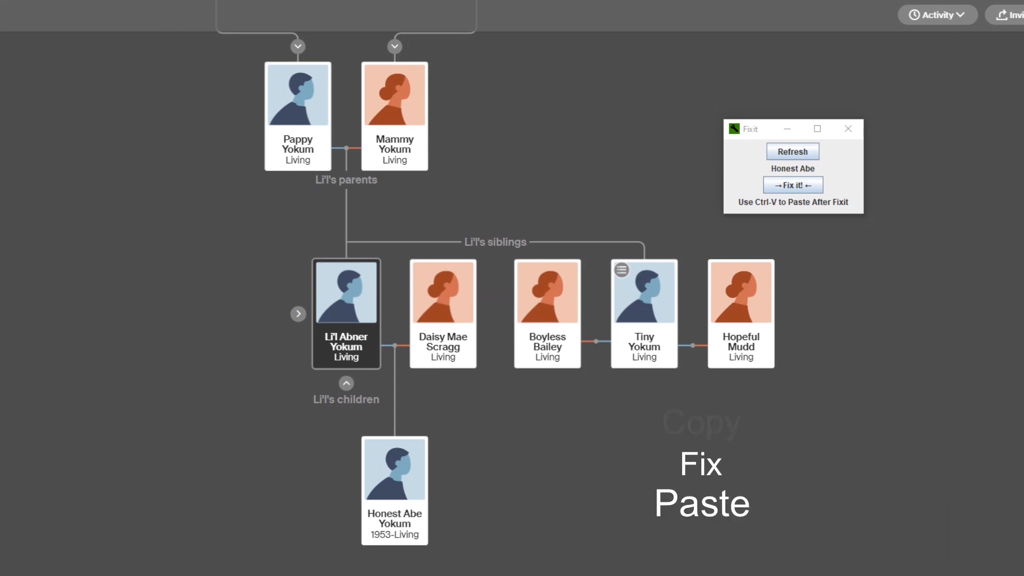
{"action": "left_click", "coordinate": [1023, 15]}
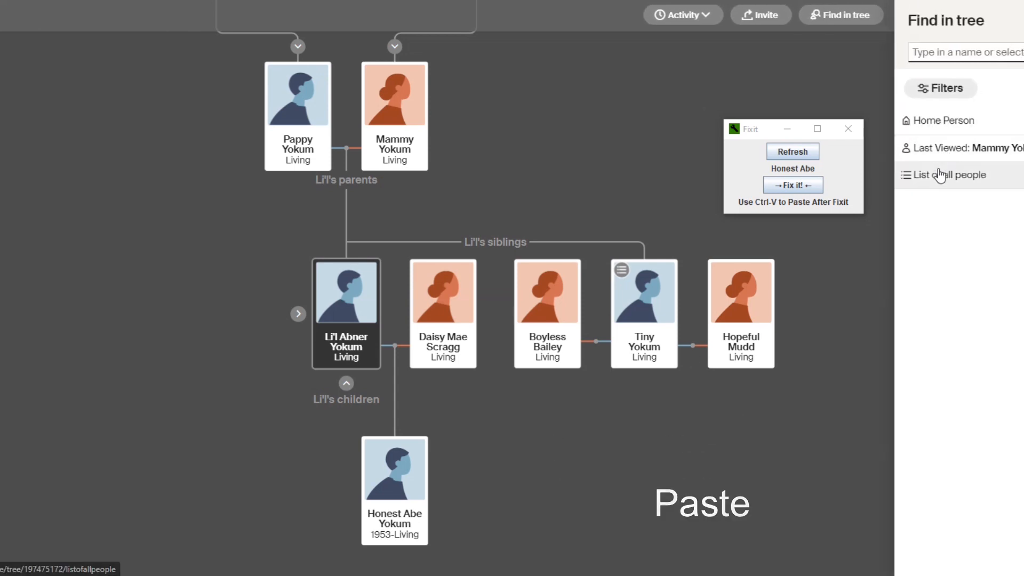
{"action": "left_click", "coordinate": [940, 179]}
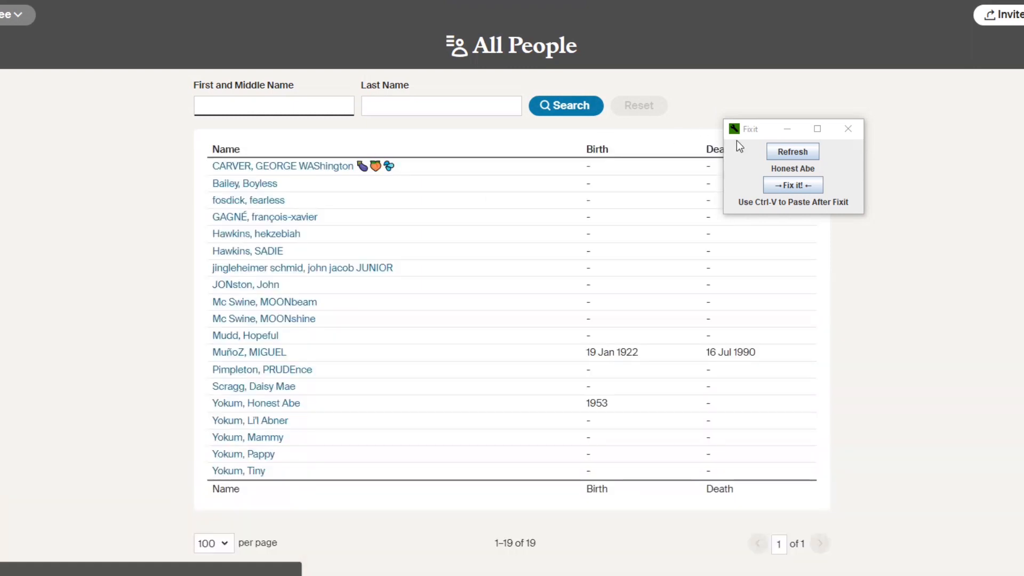
{"action": "left_click_drag", "start_coordinate": [765, 133], "coordinate": [794, 56]}
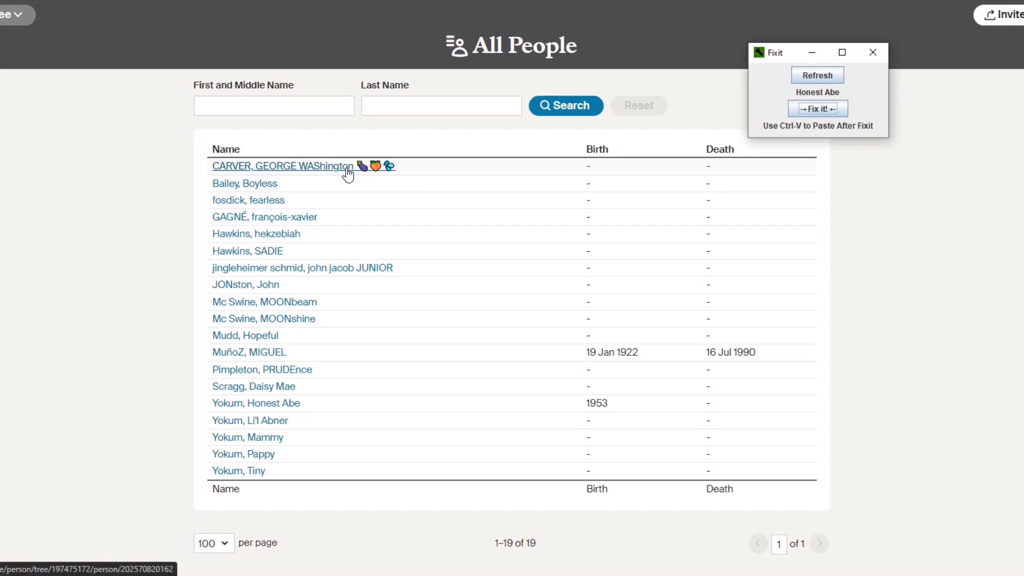
{"action": "left_click", "coordinate": [342, 174]}
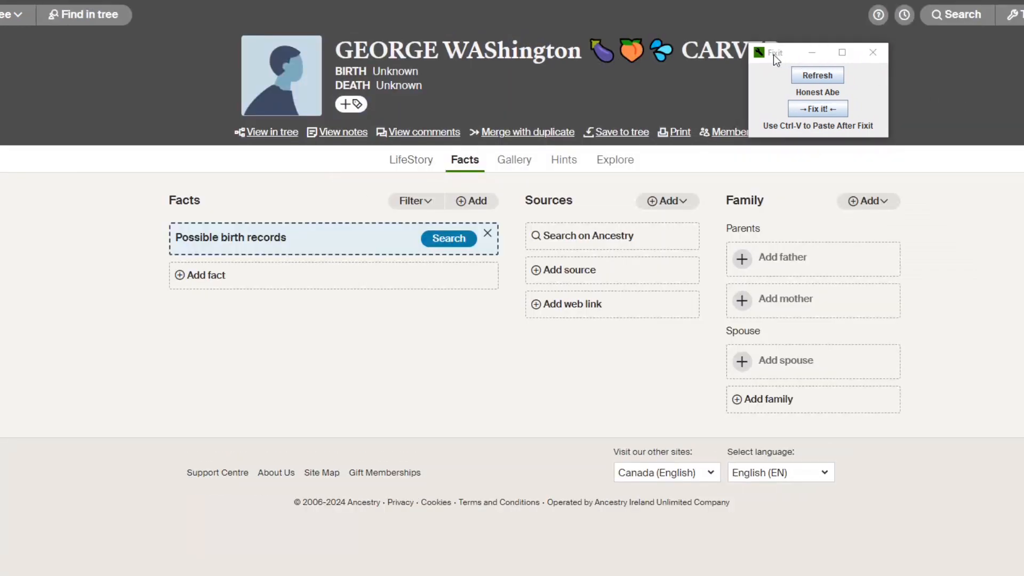
{"action": "left_click_drag", "start_coordinate": [773, 54], "coordinate": [774, 254]}
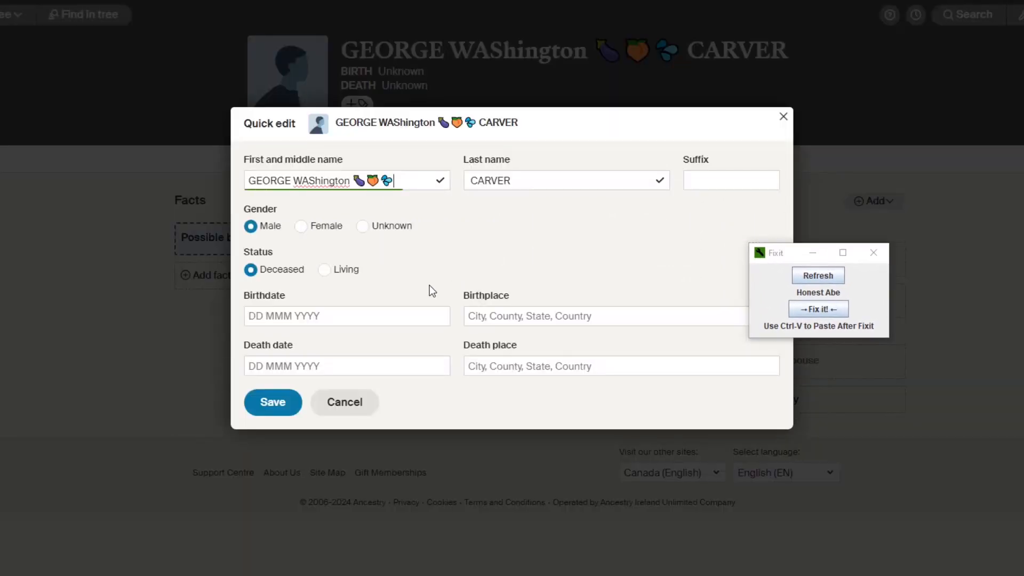
Clean the capitals and emojis from Carver's first and middle name with Fixit and paste "George Washington" into the quick edit form.
{"action": "left_click_drag", "start_coordinate": [411, 181], "coordinate": [258, 183]}
{"action": "right_click", "coordinate": [295, 181]}
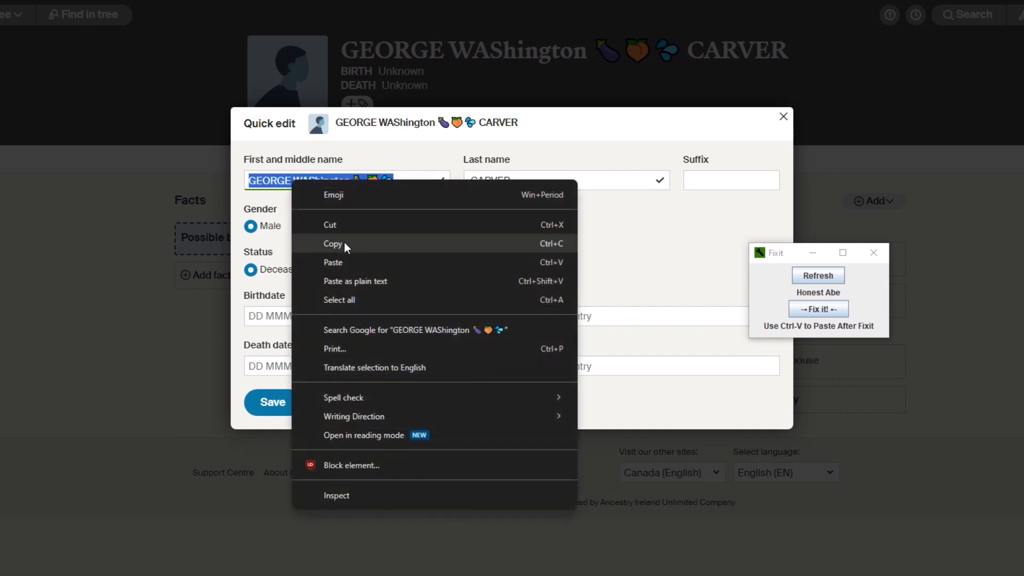
{"action": "left_click", "coordinate": [320, 240]}
{"action": "left_click", "coordinate": [810, 273]}
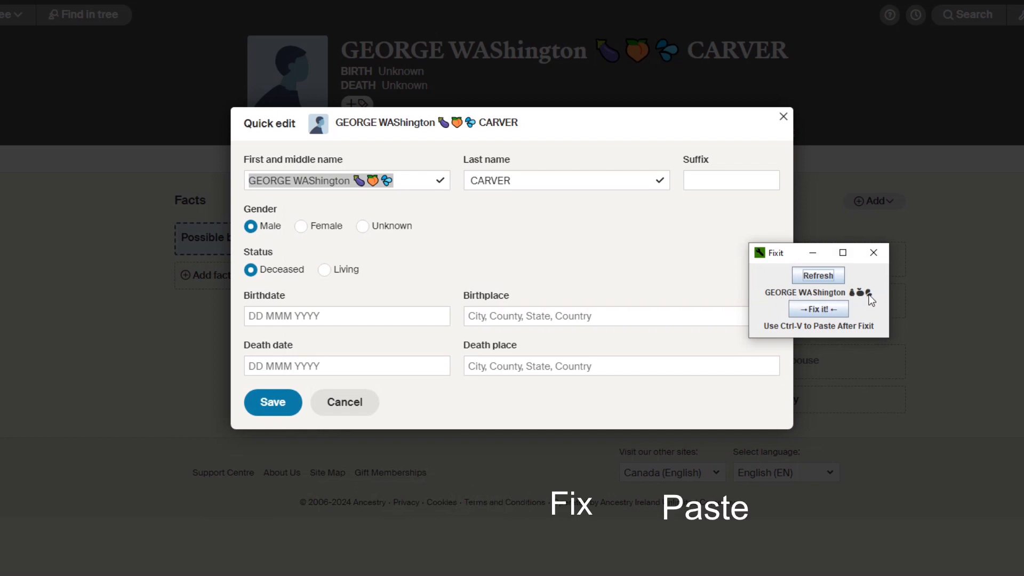
{"action": "left_click", "coordinate": [819, 310]}
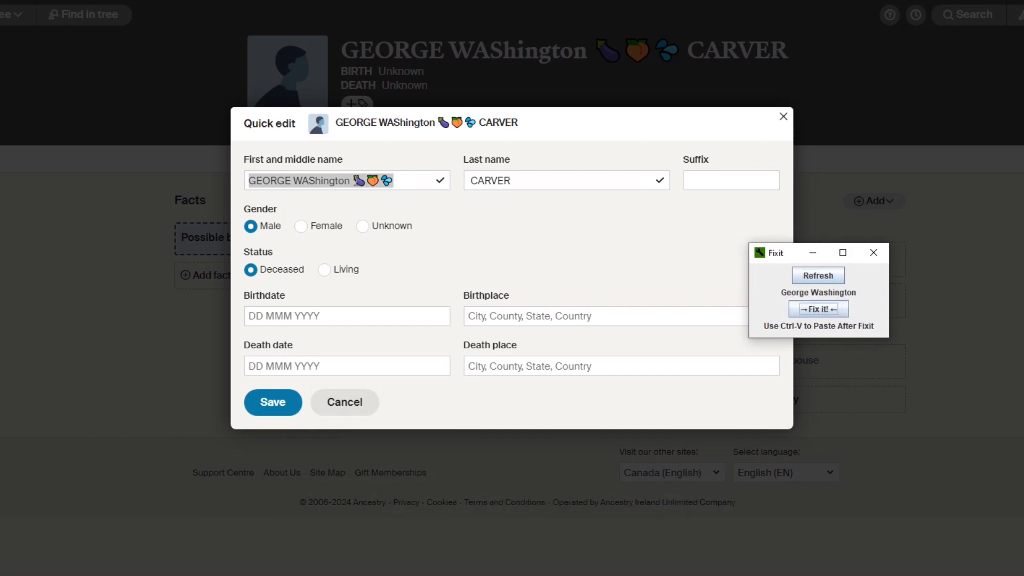
{"action": "right_click", "coordinate": [344, 180]}
{"action": "left_click", "coordinate": [370, 257]}
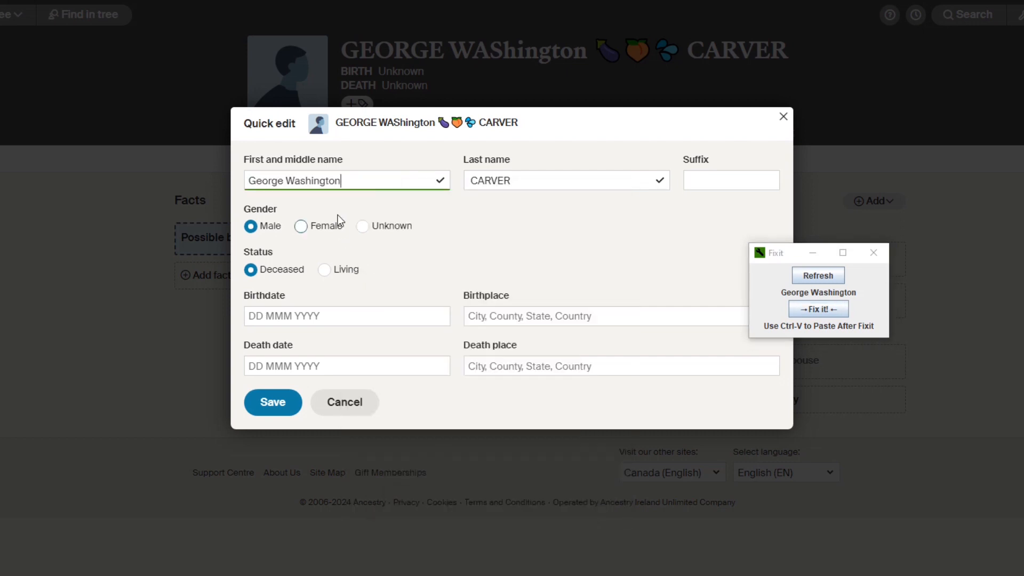
Copy the all-caps last name, convert it with Fixit, and paste "Carver" into the last name.
{"action": "left_click_drag", "start_coordinate": [515, 180], "coordinate": [465, 180]}
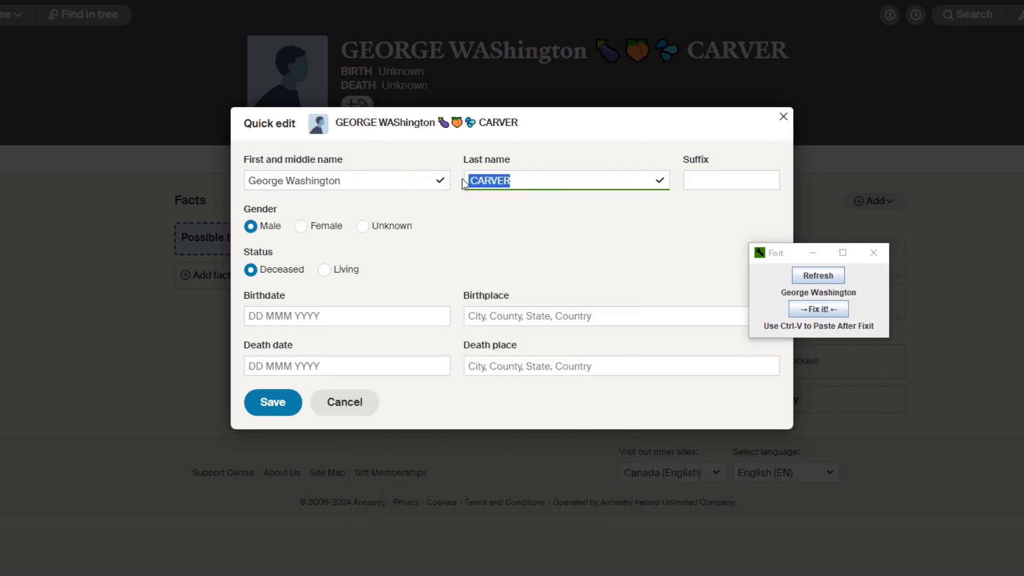
{"action": "right_click", "coordinate": [491, 179]}
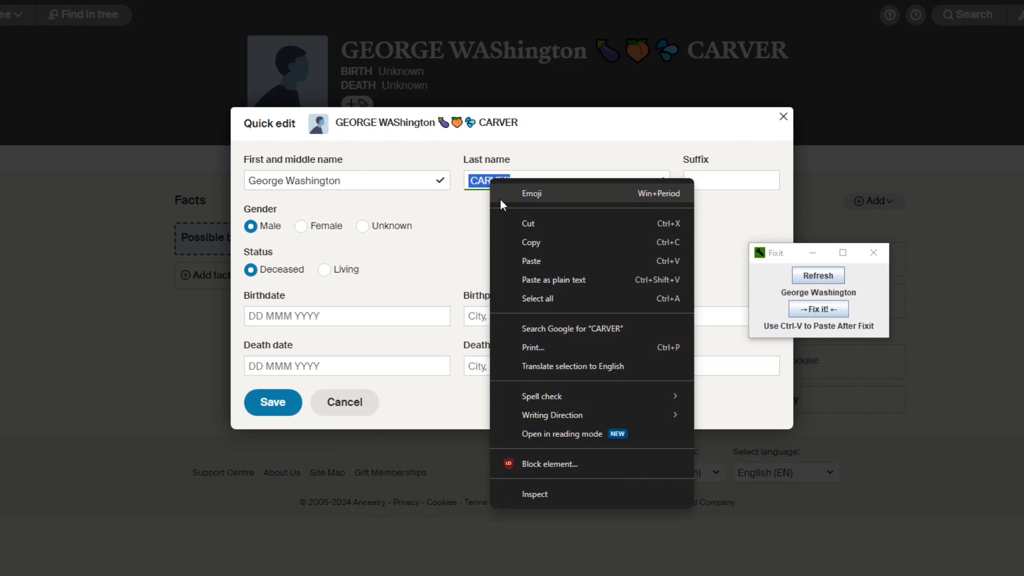
{"action": "left_click", "coordinate": [539, 237]}
{"action": "left_click", "coordinate": [809, 309]}
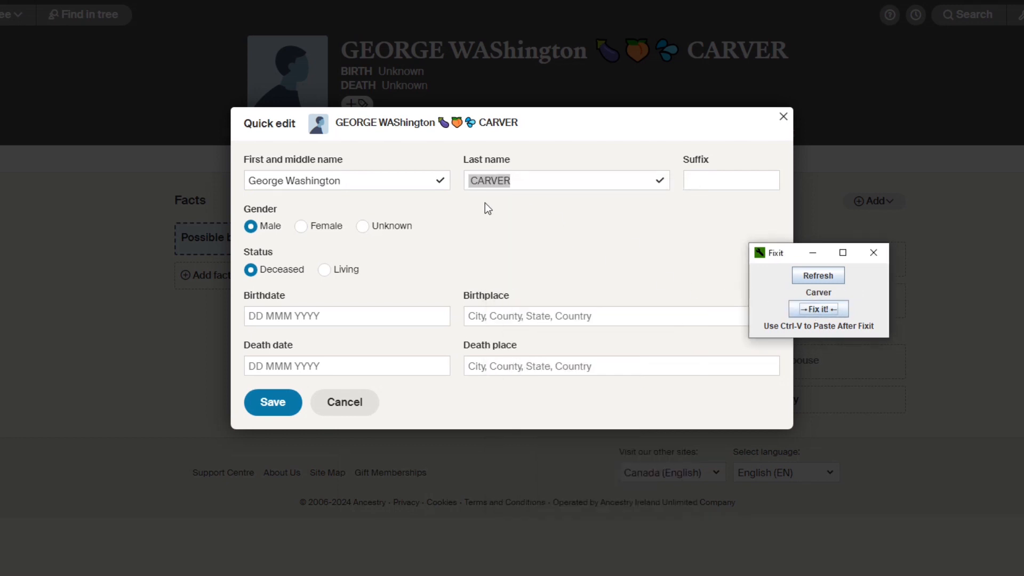
{"action": "right_click", "coordinate": [475, 182]}
{"action": "left_click", "coordinate": [514, 267]}
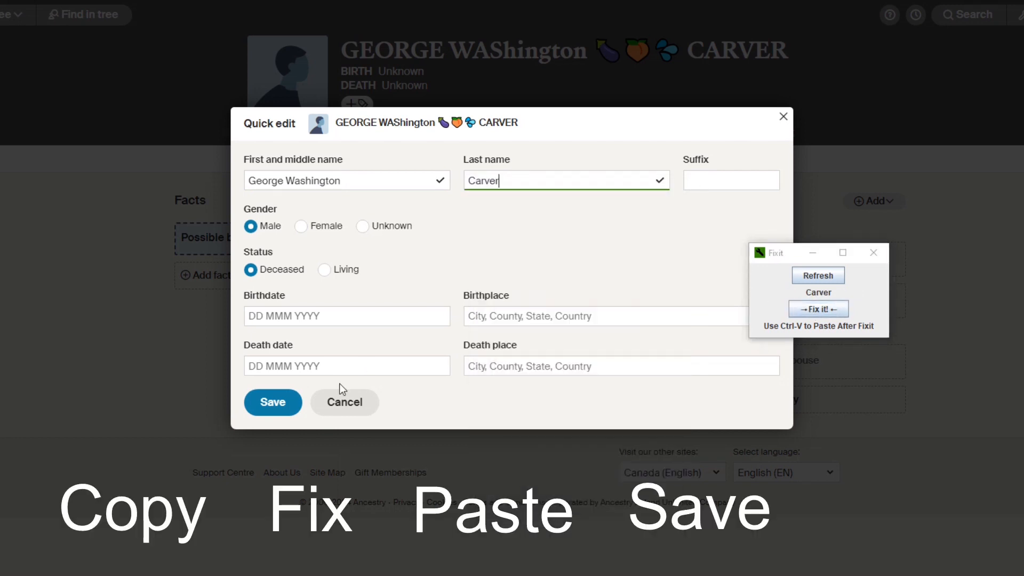
Save Carver's corrected name and open the profile of the person whose lowercase name ends in JUNIOR from the list of all people.
{"action": "left_click", "coordinate": [279, 409]}
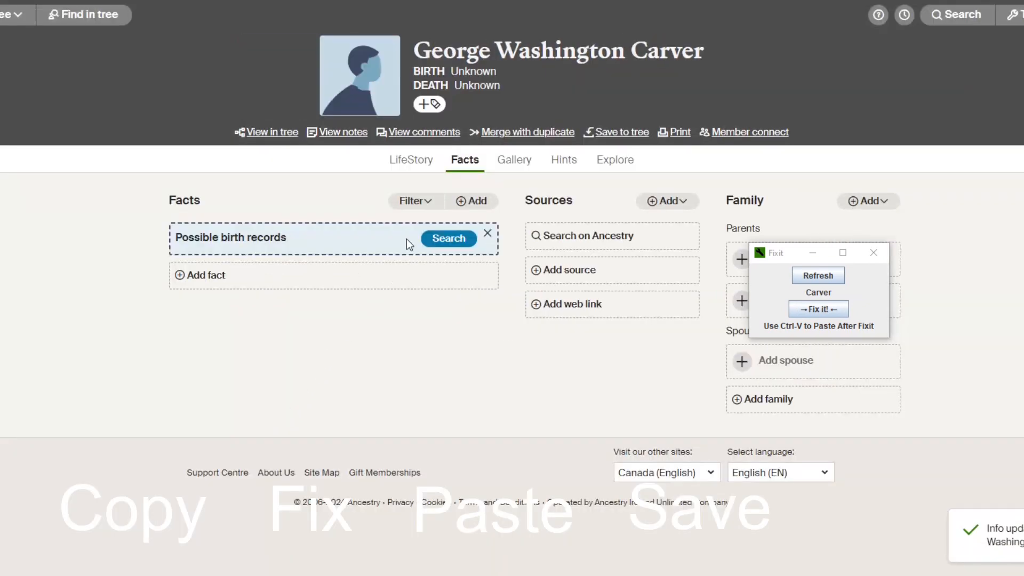
{"action": "left_click", "coordinate": [1, 15]}
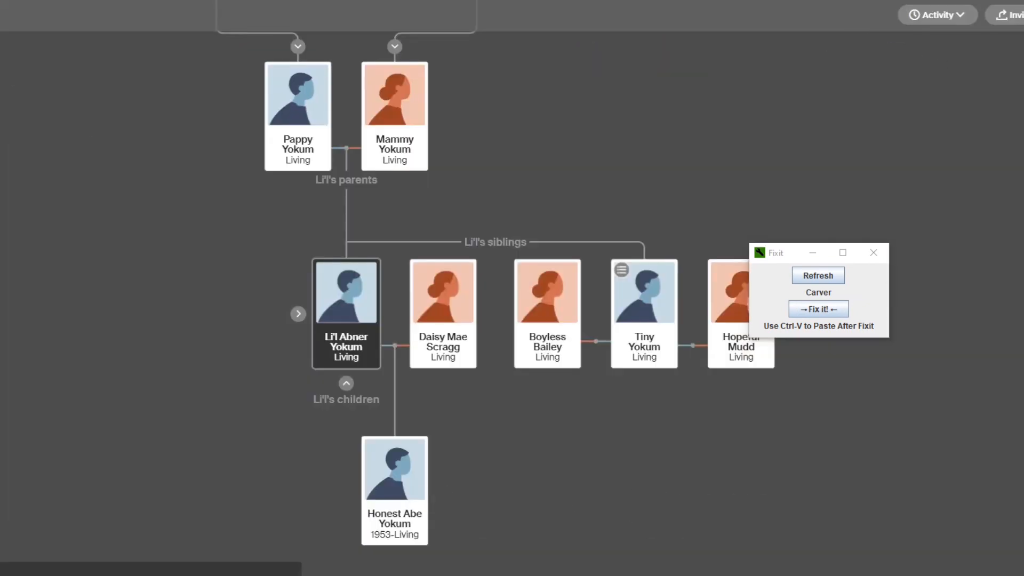
{"action": "left_click", "coordinate": [1022, 15]}
{"action": "left_click", "coordinate": [948, 176]}
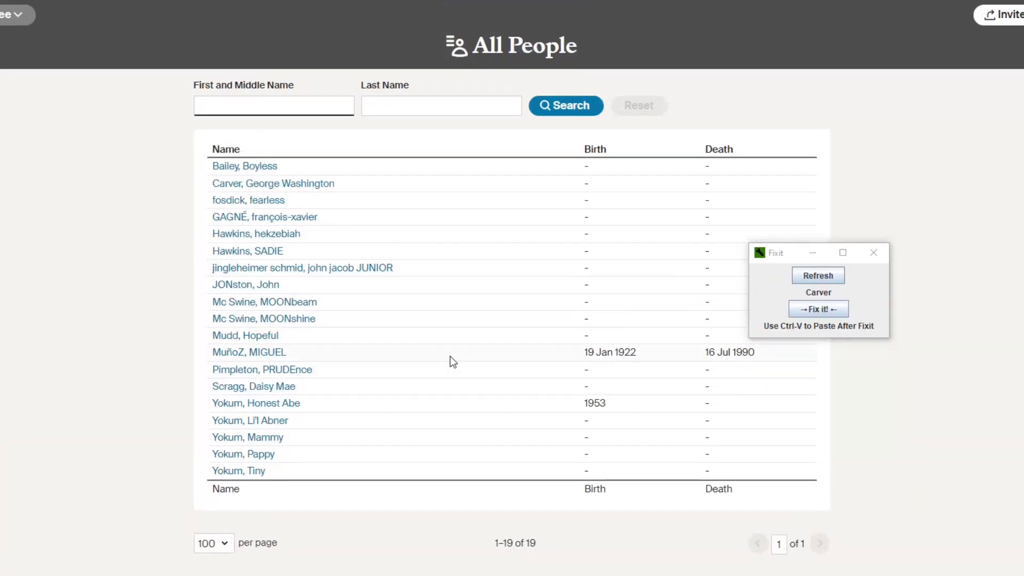
{"action": "left_click", "coordinate": [331, 271]}
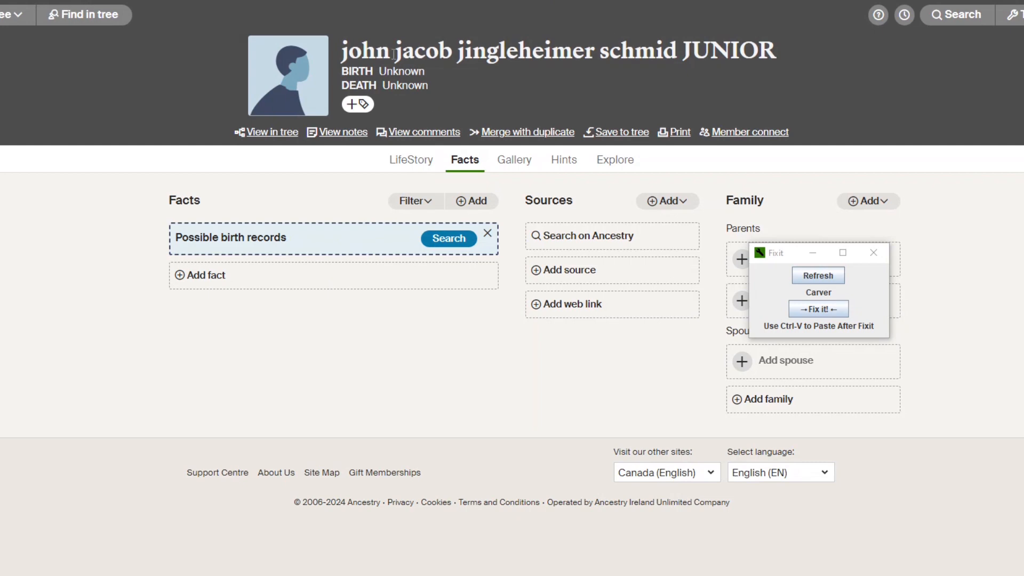
Copy the full name from the profile header, including the JUNIOR suffix, and load it into Fixit.
{"action": "mouse_move", "coordinate": [344, 50]}
{"action": "left_mouse_down"}
{"action": "mouse_move", "coordinate": [776, 49]}
{"action": "mouse_move", "coordinate": [342, 51]}
{"action": "left_mouse_up"}
{"action": "left_click", "coordinate": [743, 50]}
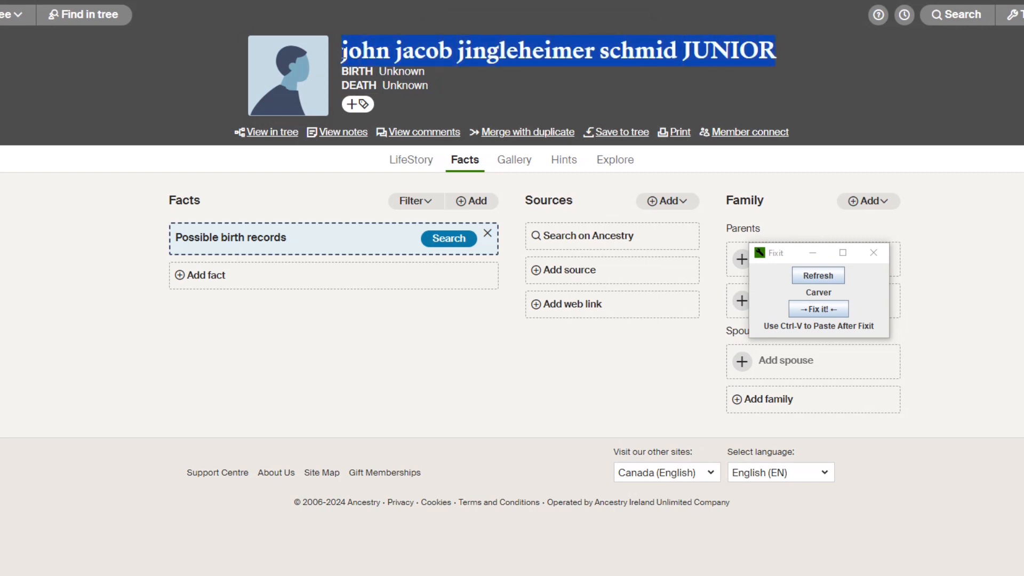
{"action": "right_click", "coordinate": [346, 53]}
{"action": "left_click", "coordinate": [381, 68]}
{"action": "left_click", "coordinate": [809, 276]}
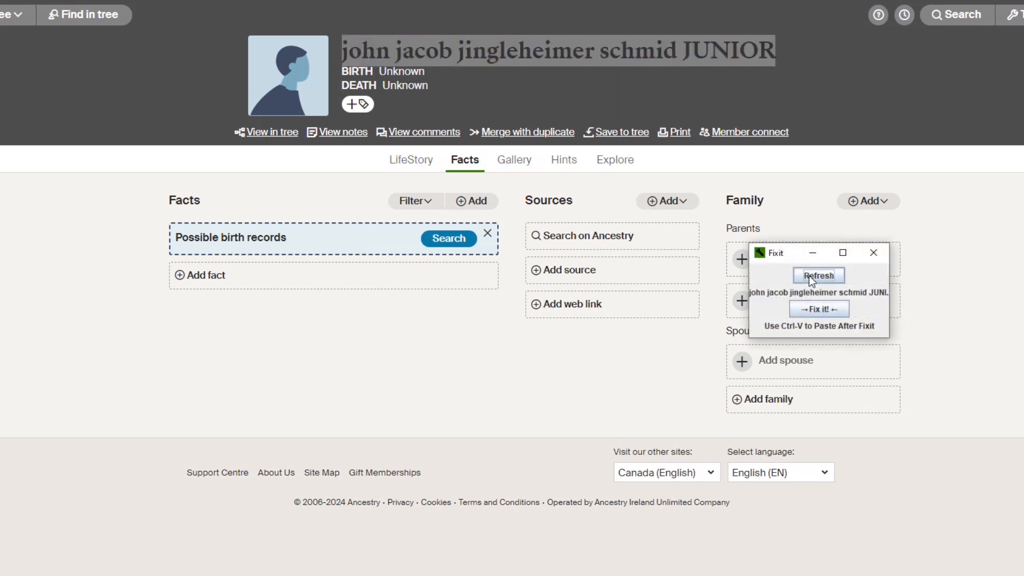
Move and widen the Fixit window to fit the long name, fix its capitalization, and refresh the tool.
{"action": "left_click_drag", "start_coordinate": [779, 251], "coordinate": [138, 276]}
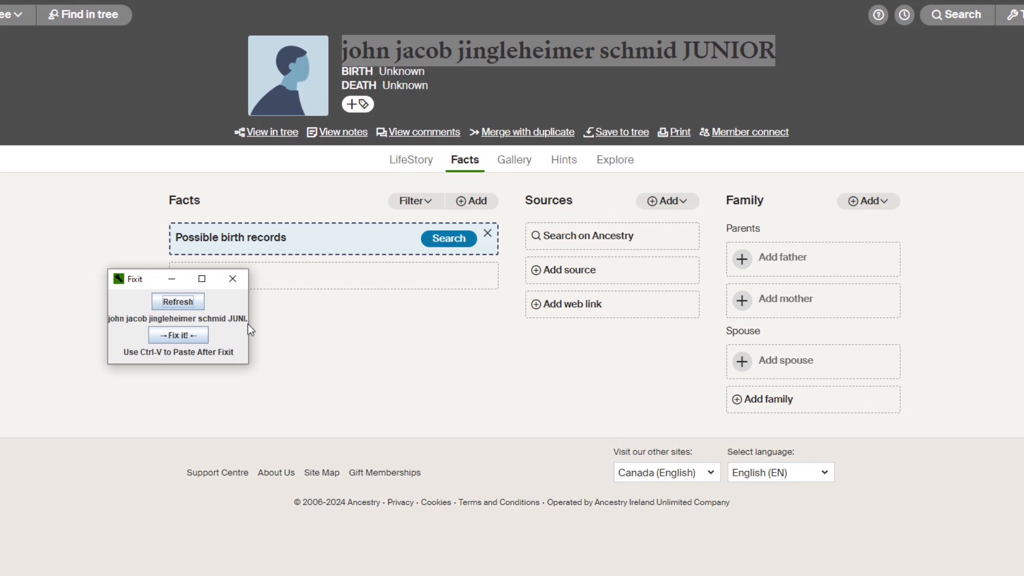
{"action": "left_click_drag", "start_coordinate": [248, 325], "coordinate": [356, 336]}
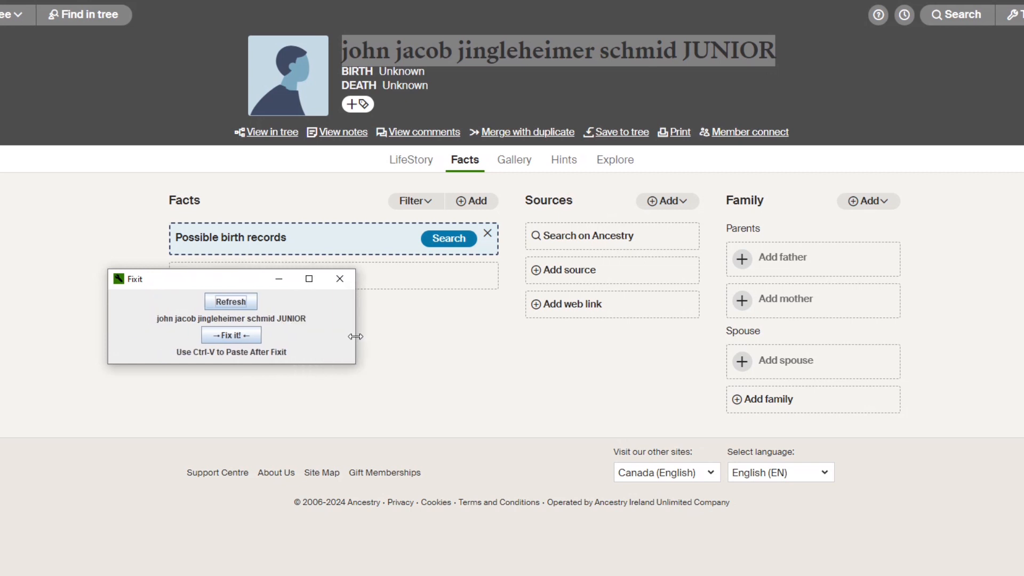
{"action": "left_click", "coordinate": [241, 335]}
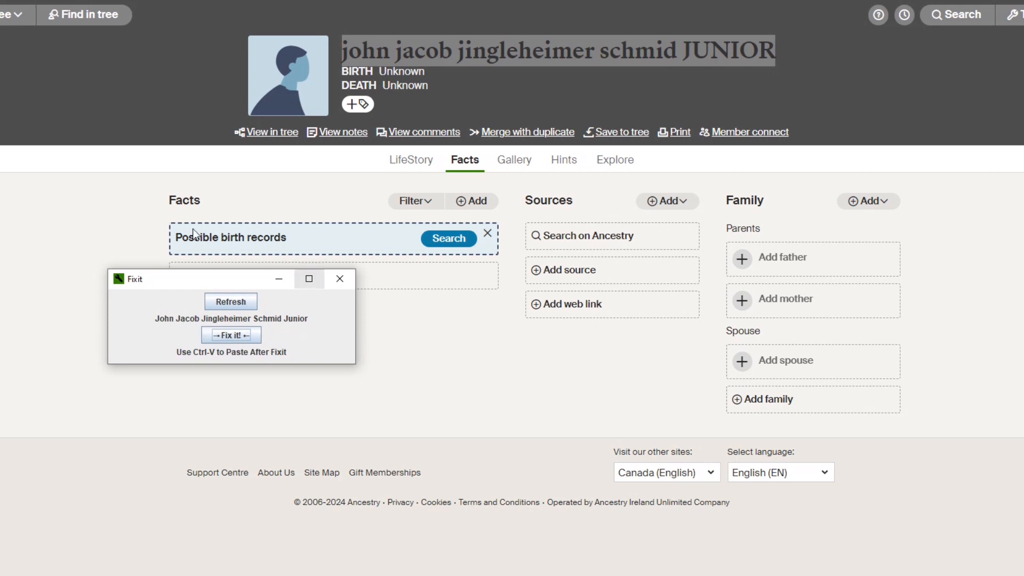
{"action": "left_click", "coordinate": [232, 300]}
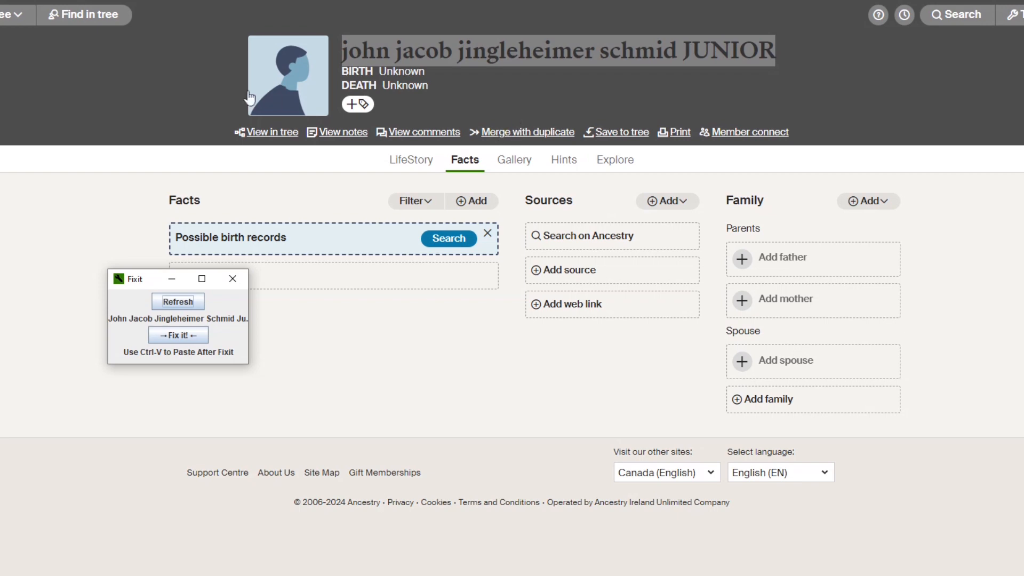
Open the profile of the person with the hyphenated French name and try to select the full name in the header.
{"action": "left_click", "coordinate": [4, 14]}
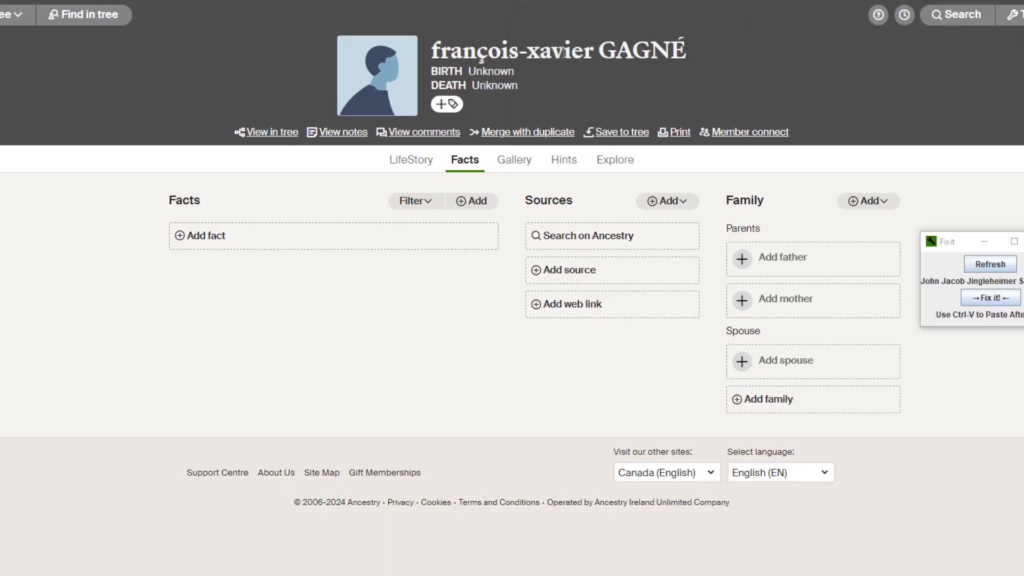
{"action": "left_click_drag", "start_coordinate": [481, 57], "coordinate": [486, 59]}
{"action": "left_click", "coordinate": [485, 71]}
{"action": "left_click", "coordinate": [778, 57]}
{"action": "left_click_drag", "start_coordinate": [675, 47], "coordinate": [701, 52]}
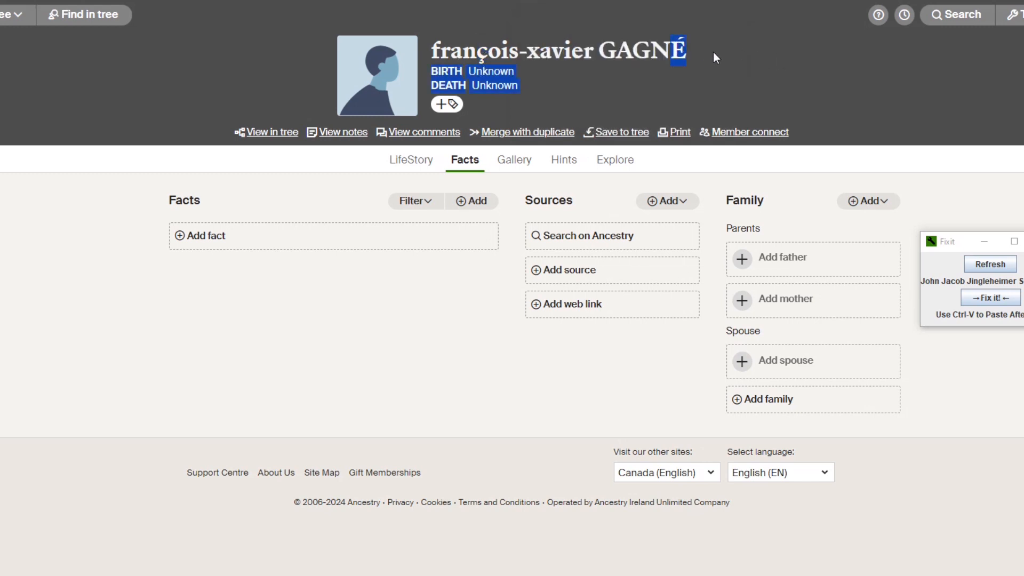
{"action": "left_click", "coordinate": [702, 56]}
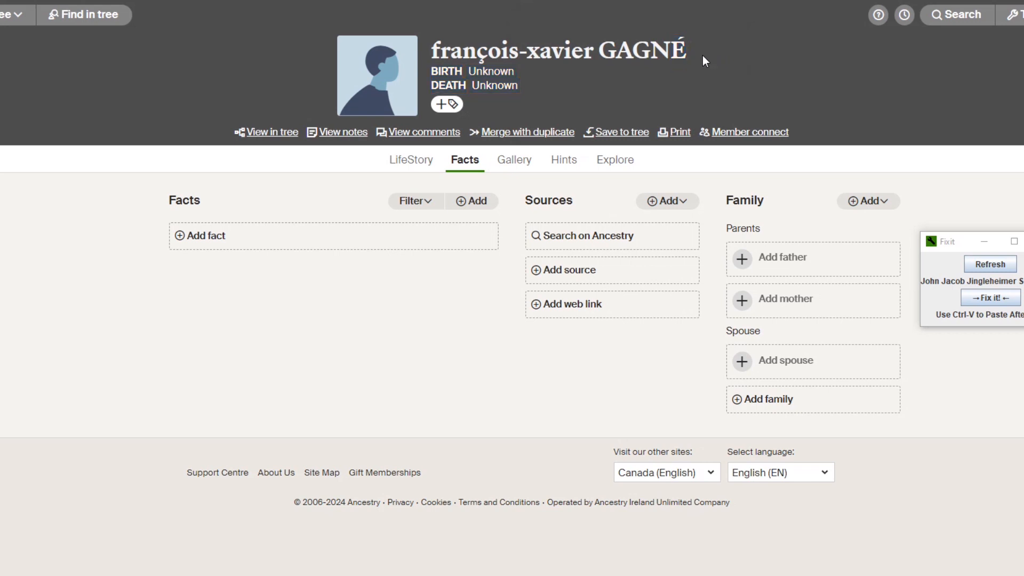
{"action": "left_click", "coordinate": [992, 264]}
Copy the full accented name from the profile header, load it into Fixit, and fix its capitalization.
{"action": "mouse_move", "coordinate": [431, 53]}
{"action": "left_mouse_down"}
{"action": "mouse_move", "coordinate": [693, 45]}
{"action": "mouse_move", "coordinate": [436, 52]}
{"action": "left_mouse_up"}
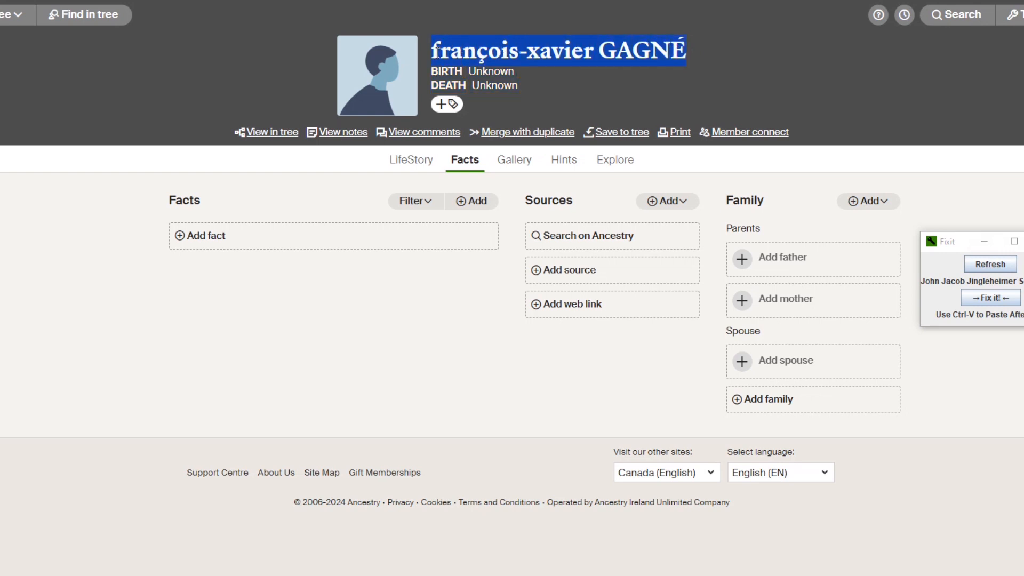
{"action": "right_click", "coordinate": [437, 52]}
{"action": "left_click", "coordinate": [475, 65]}
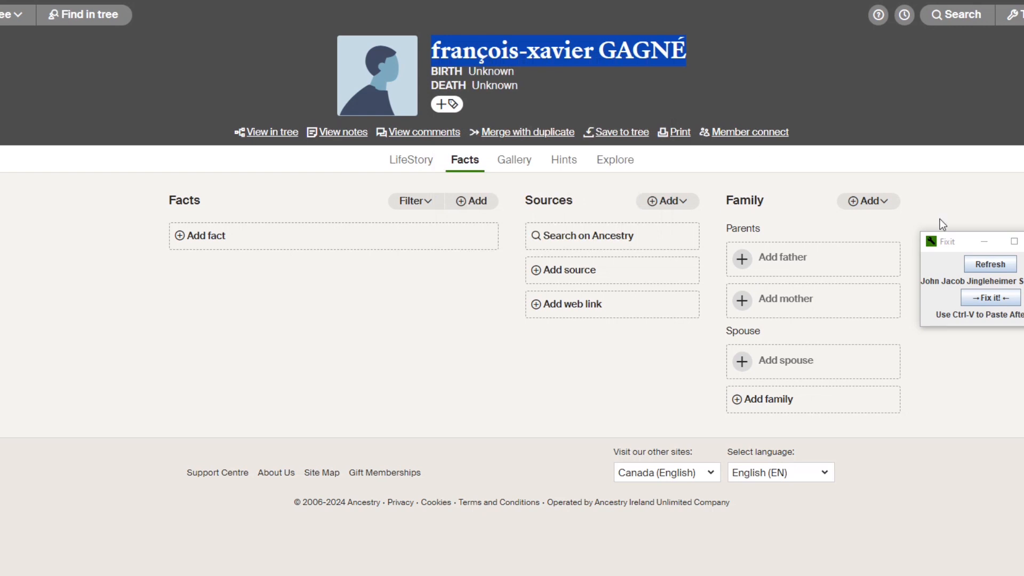
{"action": "left_click", "coordinate": [990, 261]}
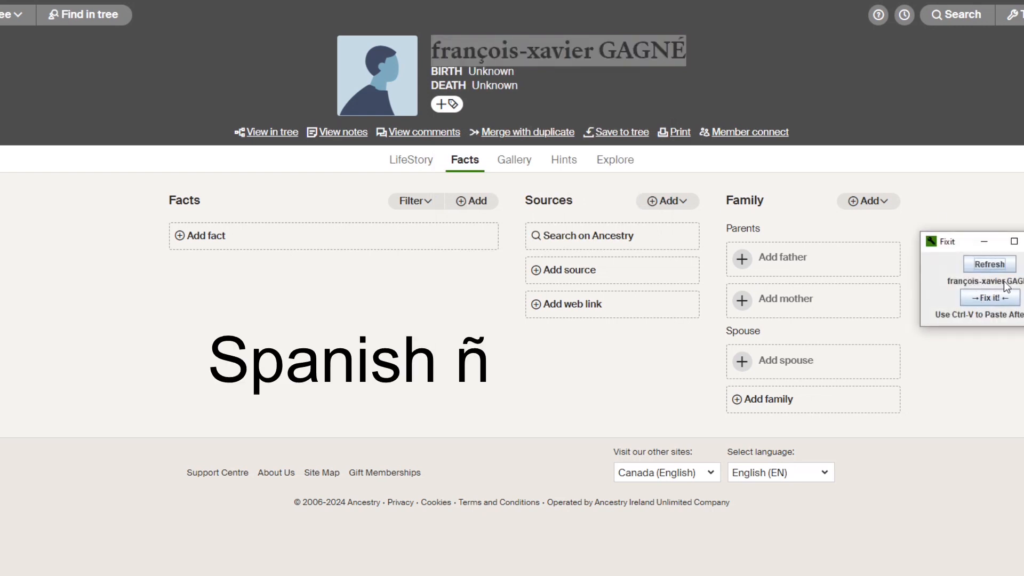
{"action": "left_click", "coordinate": [987, 296]}
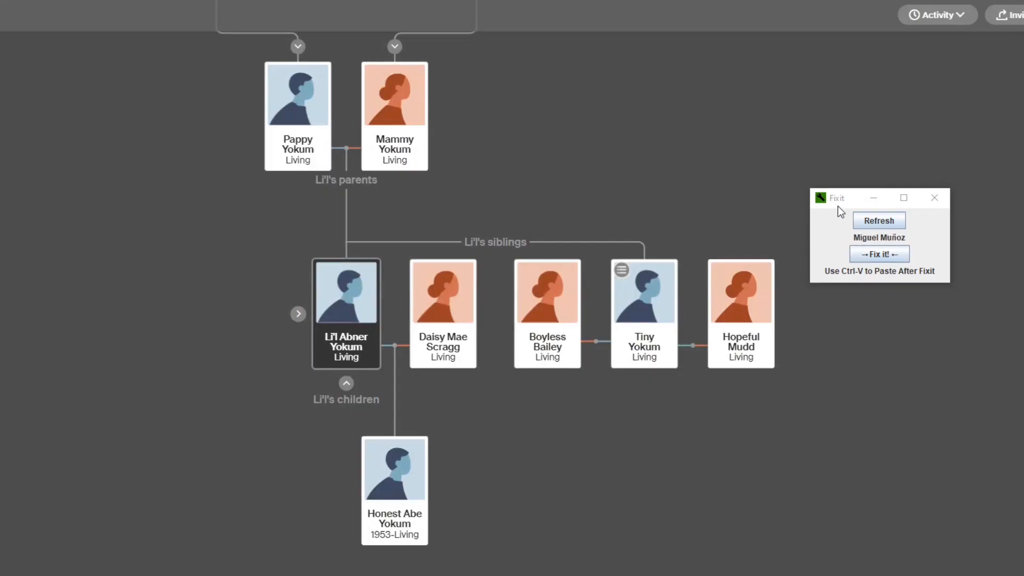
Make the Fixit window wider and taller, refresh it to reset its size, and close the tool.
{"action": "left_click", "coordinate": [947, 235]}
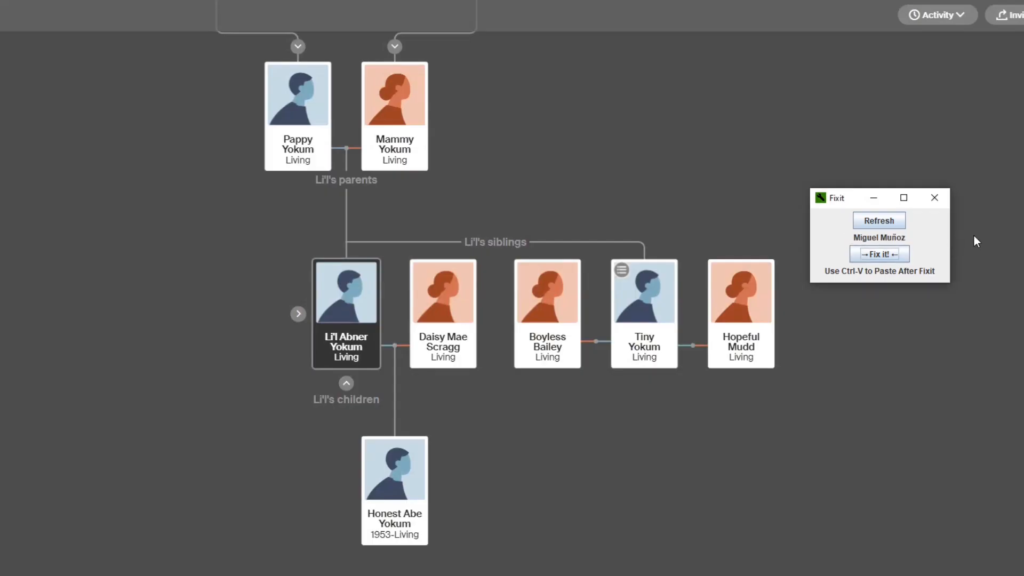
{"action": "left_click_drag", "start_coordinate": [950, 235], "coordinate": [1017, 235]}
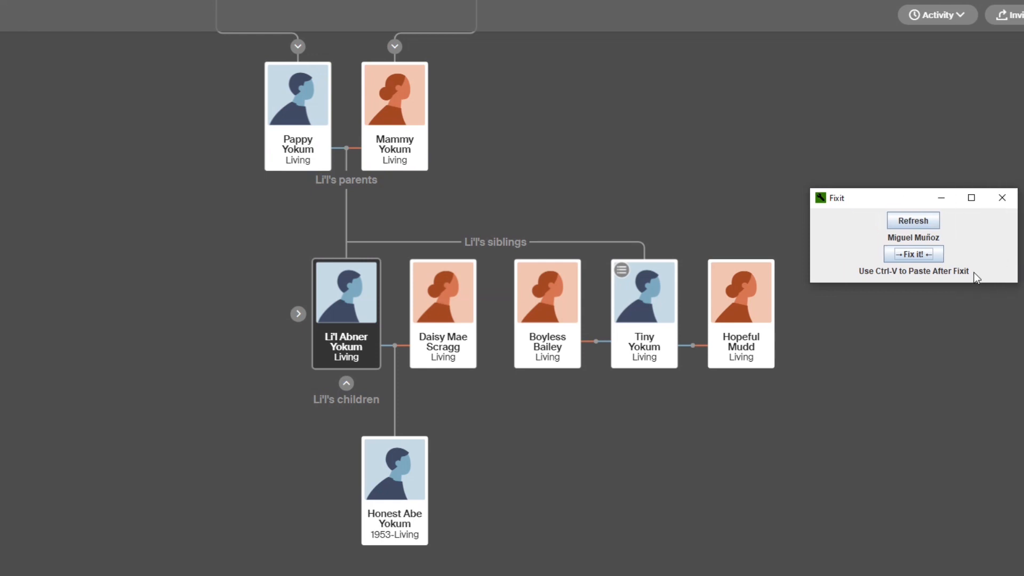
{"action": "left_click_drag", "start_coordinate": [979, 281], "coordinate": [991, 416]}
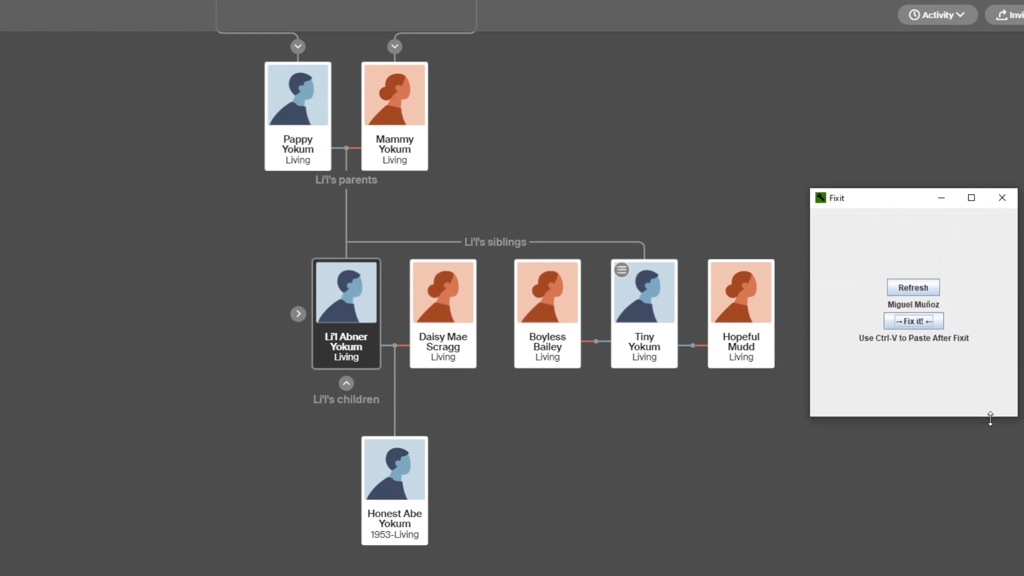
{"action": "left_click", "coordinate": [906, 288]}
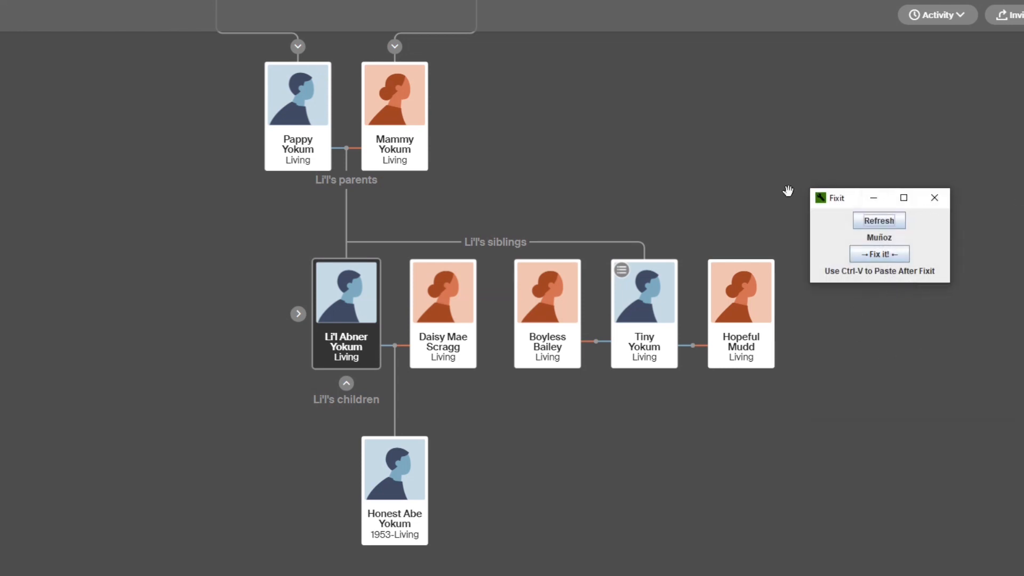
{"action": "left_click", "coordinate": [934, 198]}
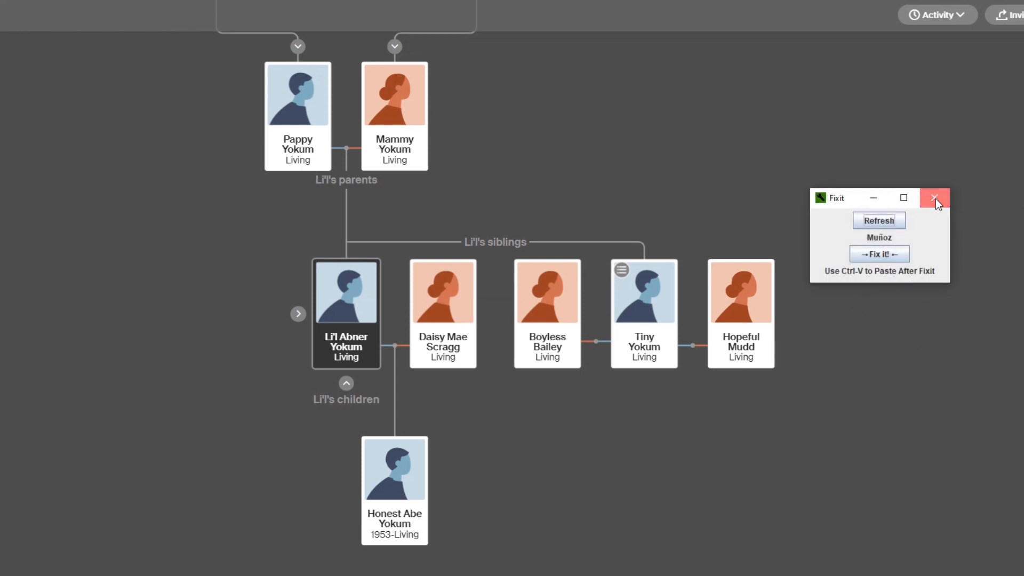